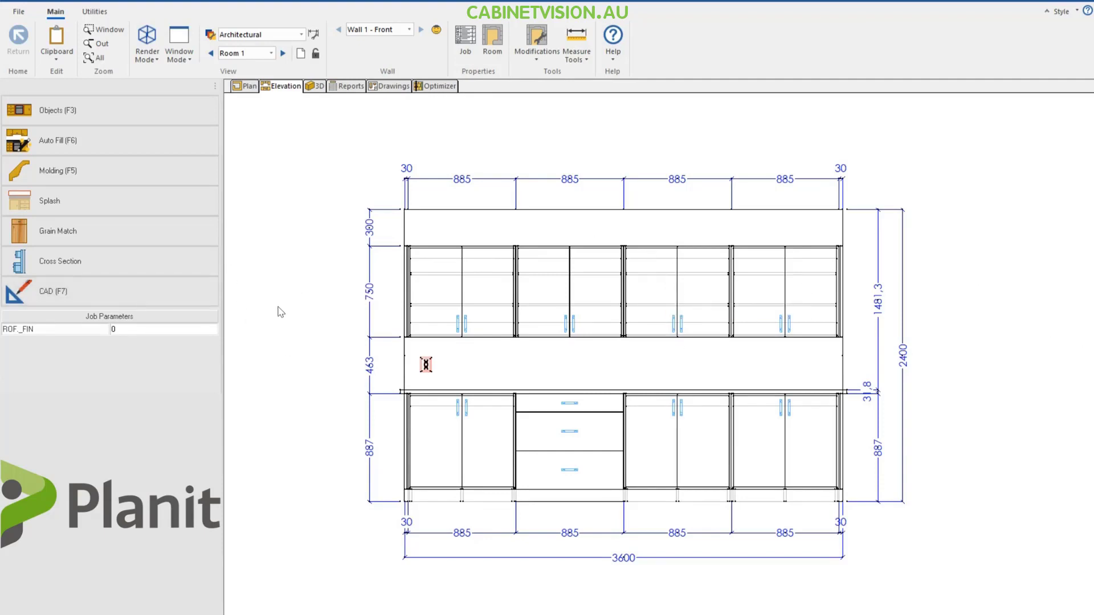
Step: In CAD mode, add a horizontal linear dimension from the wall's left edge to the near edge of the power socket
{"action": "key", "text": "F7"}
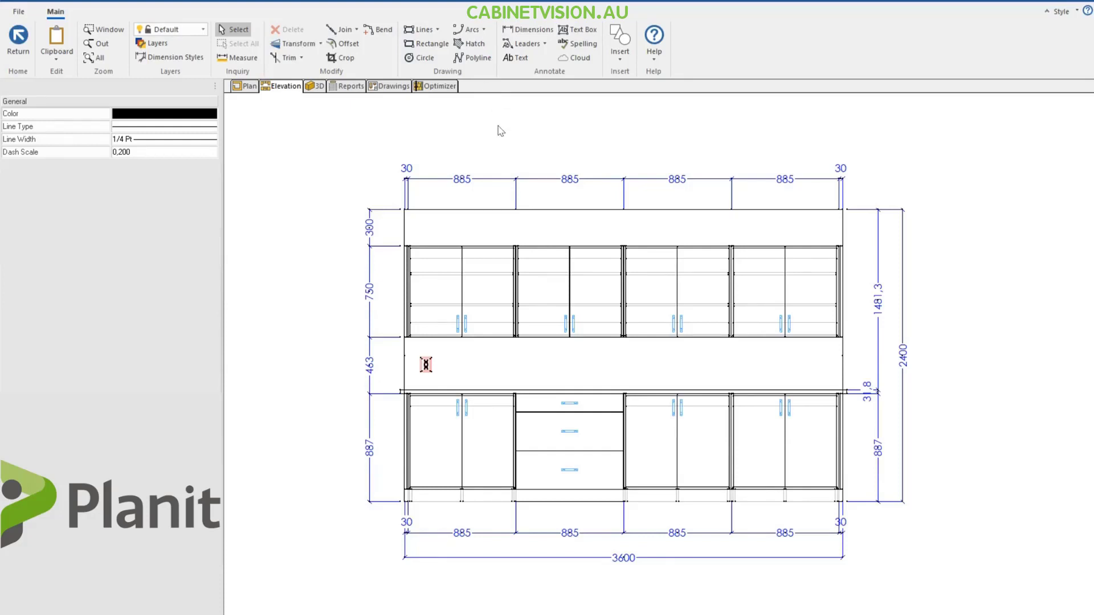
{"action": "left_click", "coordinate": [534, 30]}
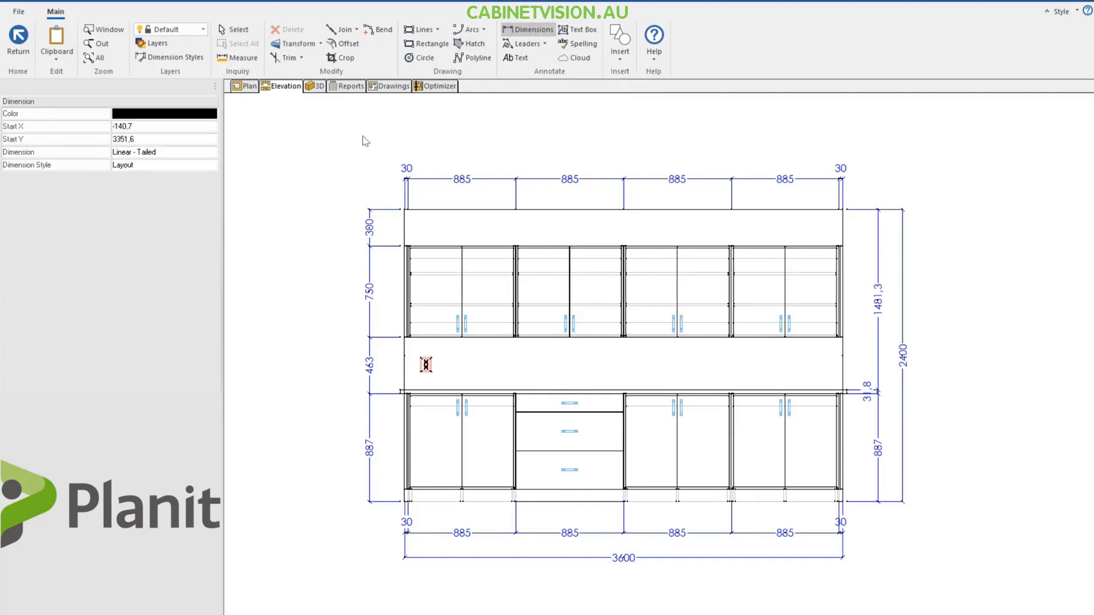
{"action": "scroll", "coordinate": [387, 365], "scroll_direction": "down", "scroll_amount": 2}
{"action": "scroll", "coordinate": [385, 361], "scroll_direction": "up", "scroll_amount": 6}
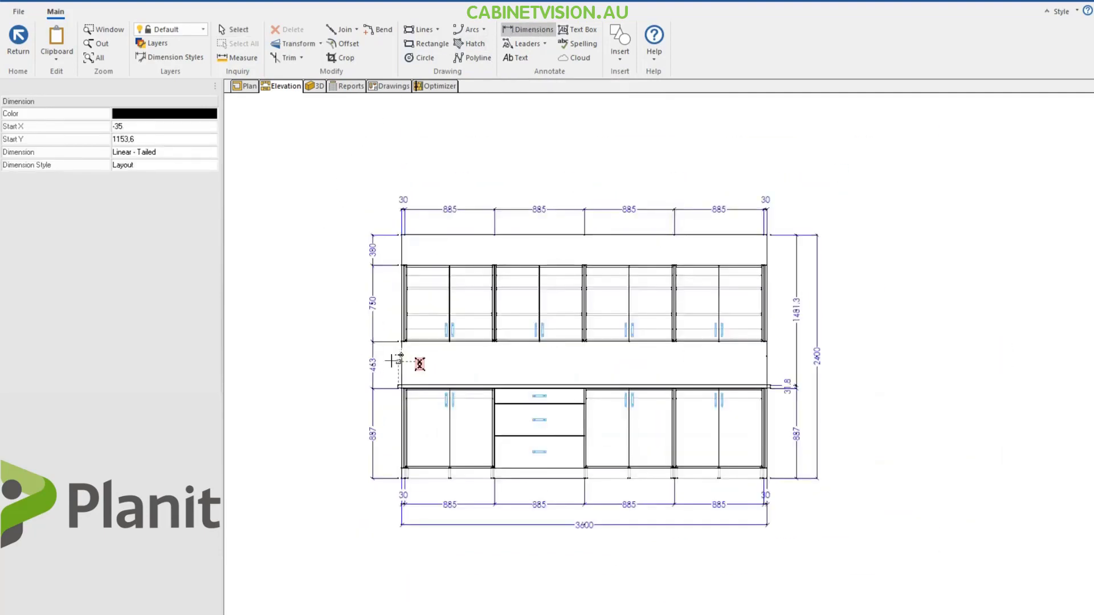
{"action": "scroll", "coordinate": [392, 356], "scroll_direction": "up", "scroll_amount": 1}
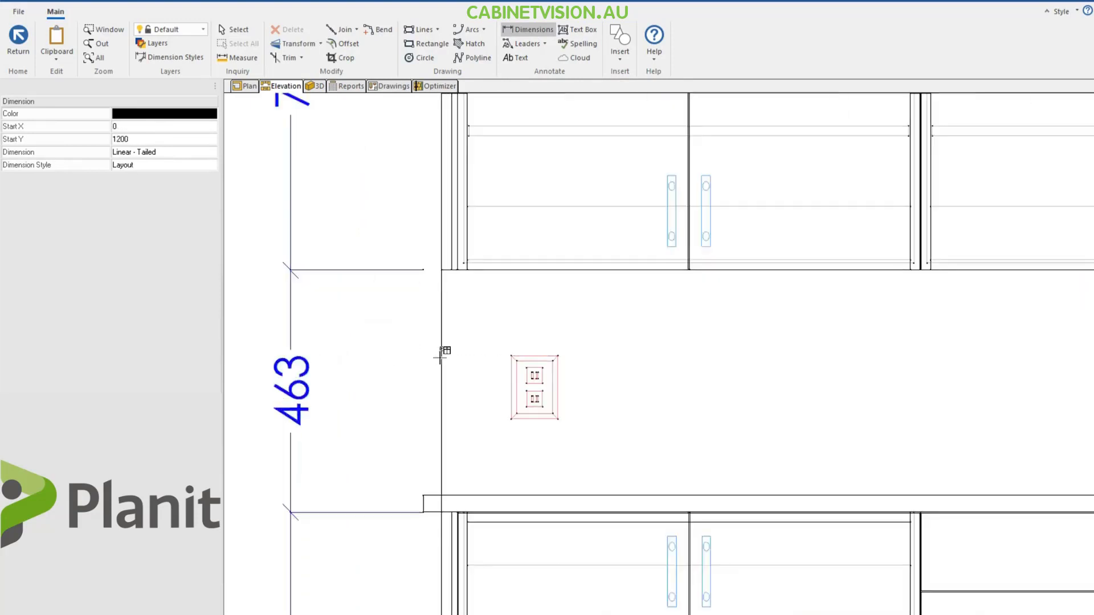
{"action": "left_click", "coordinate": [441, 356]}
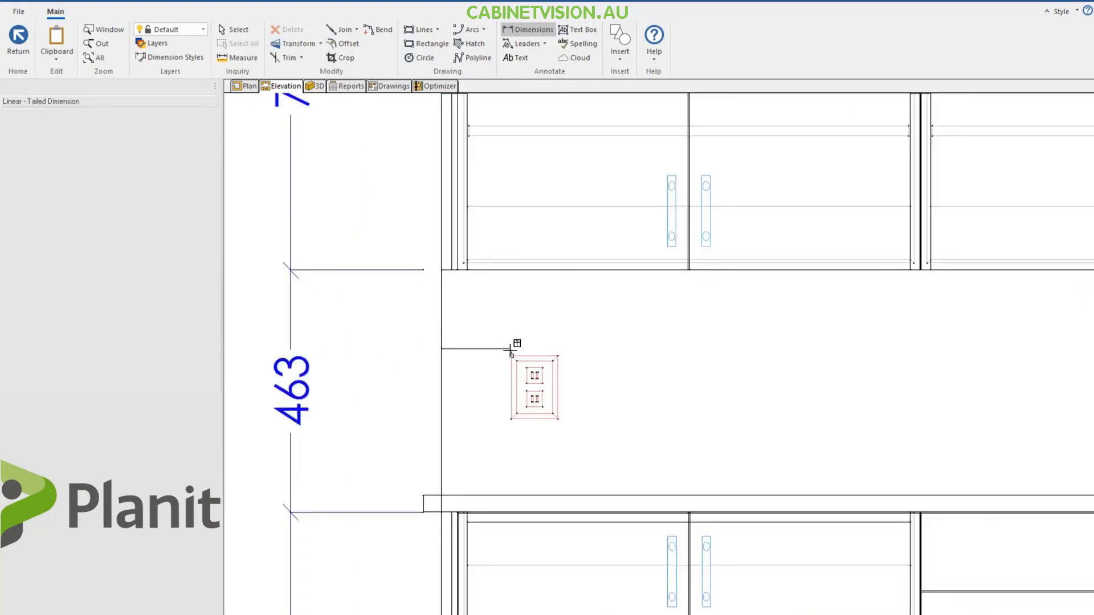
{"action": "left_click", "coordinate": [511, 342]}
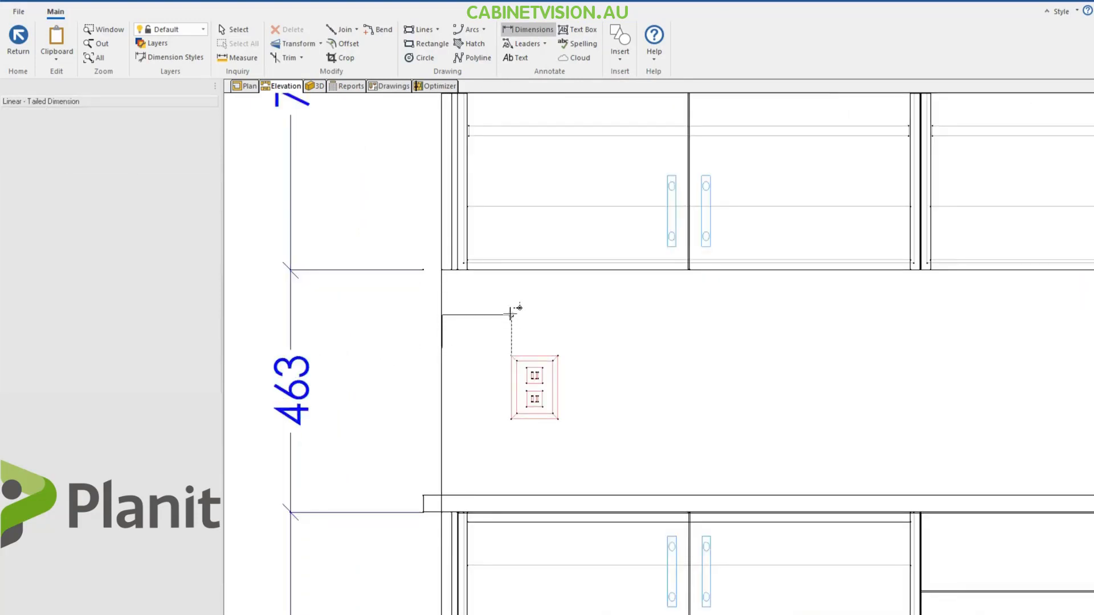
{"action": "left_click", "coordinate": [511, 314]}
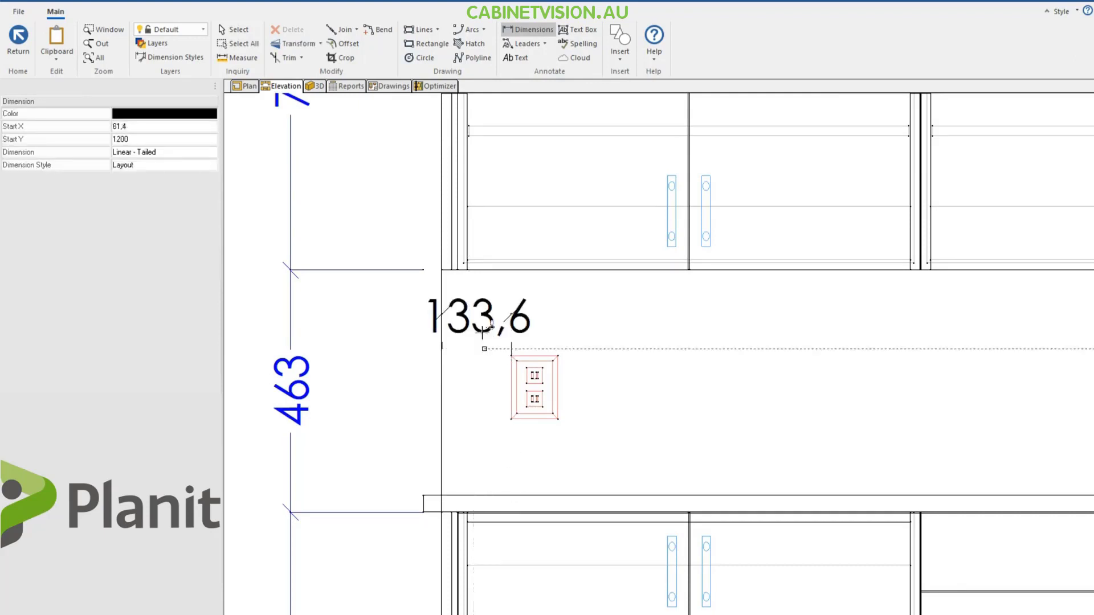
Step: Set the text height of the socket dimension to 45
{"action": "left_click", "coordinate": [245, 31]}
{"action": "left_click", "coordinate": [483, 340]}
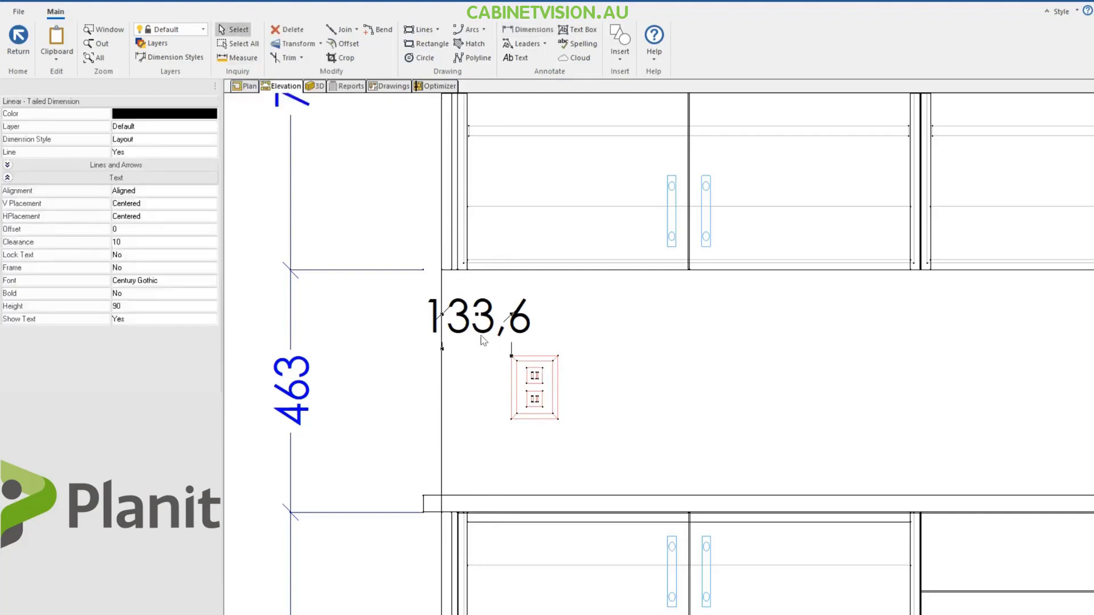
{"action": "left_click", "coordinate": [147, 307]}
{"action": "type", "text": "45"}
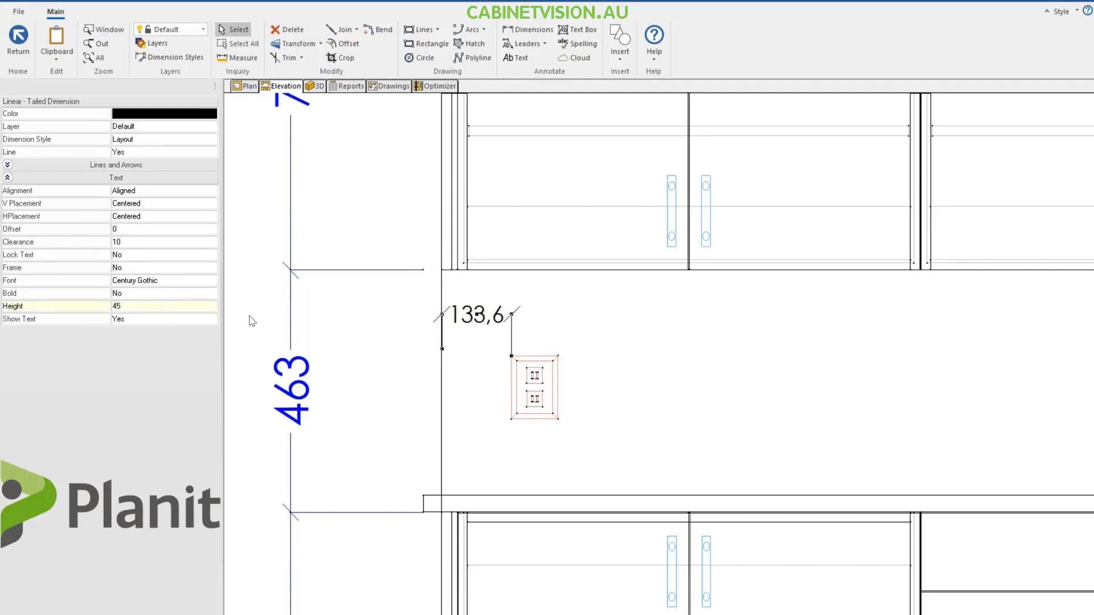
Step: Override the socket dimension's text so it reads "133,6 To end of socket"
{"action": "double_click", "coordinate": [477, 322]}
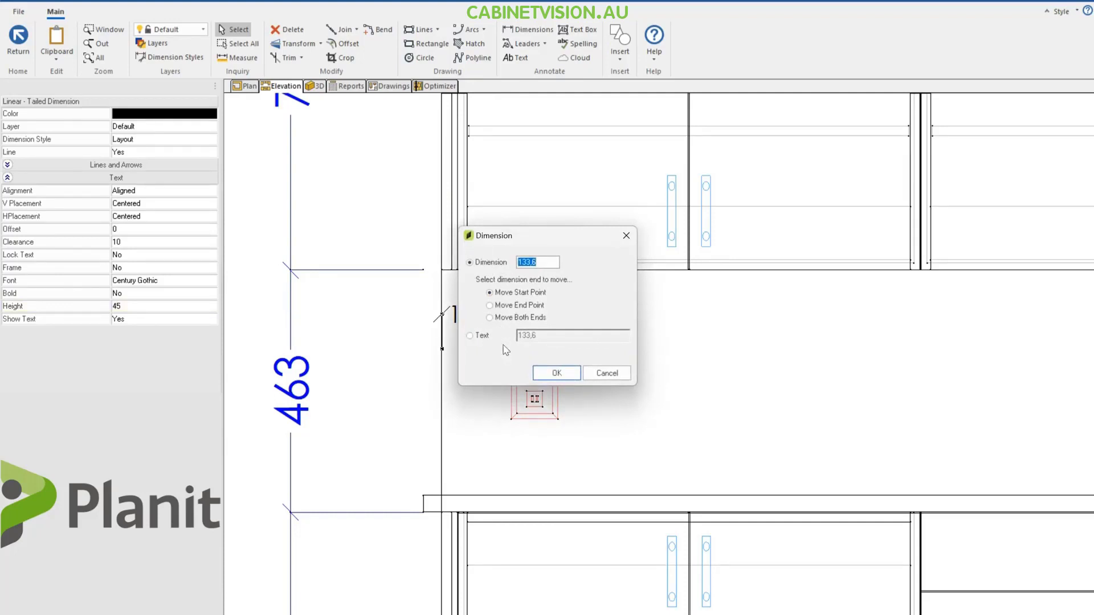
{"action": "left_click", "coordinate": [484, 337]}
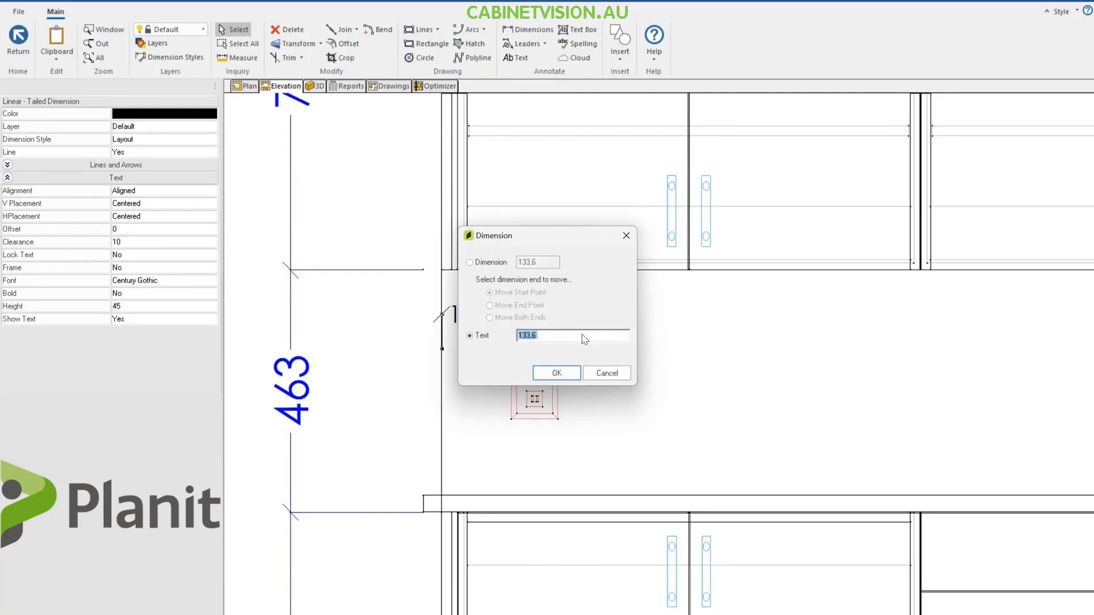
{"action": "left_click", "coordinate": [583, 335]}
{"action": "type", "text": "To end of socket"}
{"action": "left_click", "coordinate": [579, 373]}
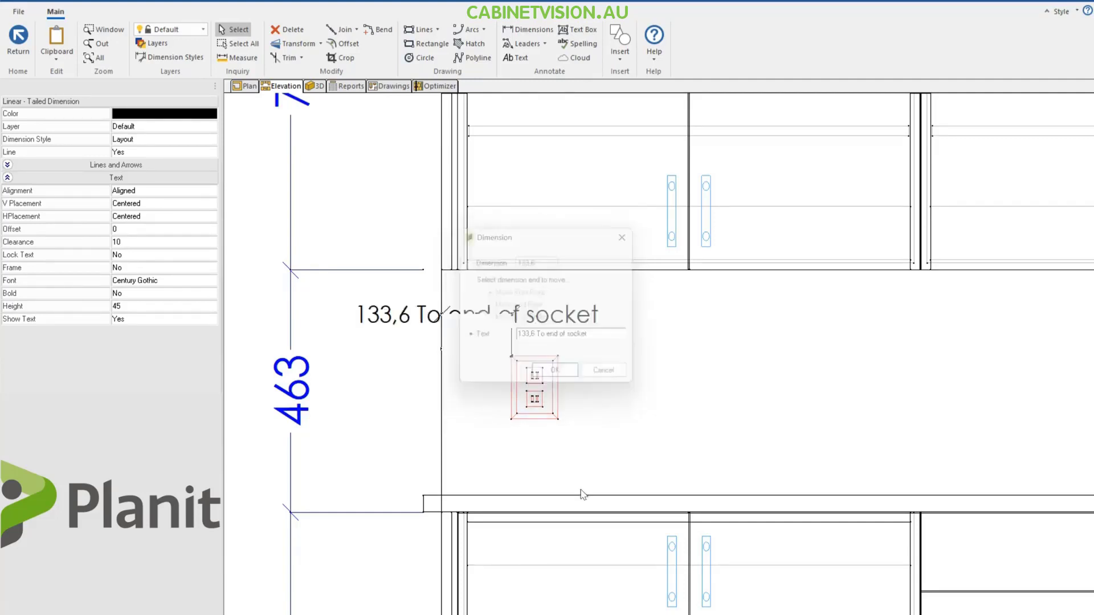
{"action": "left_click", "coordinate": [411, 390]}
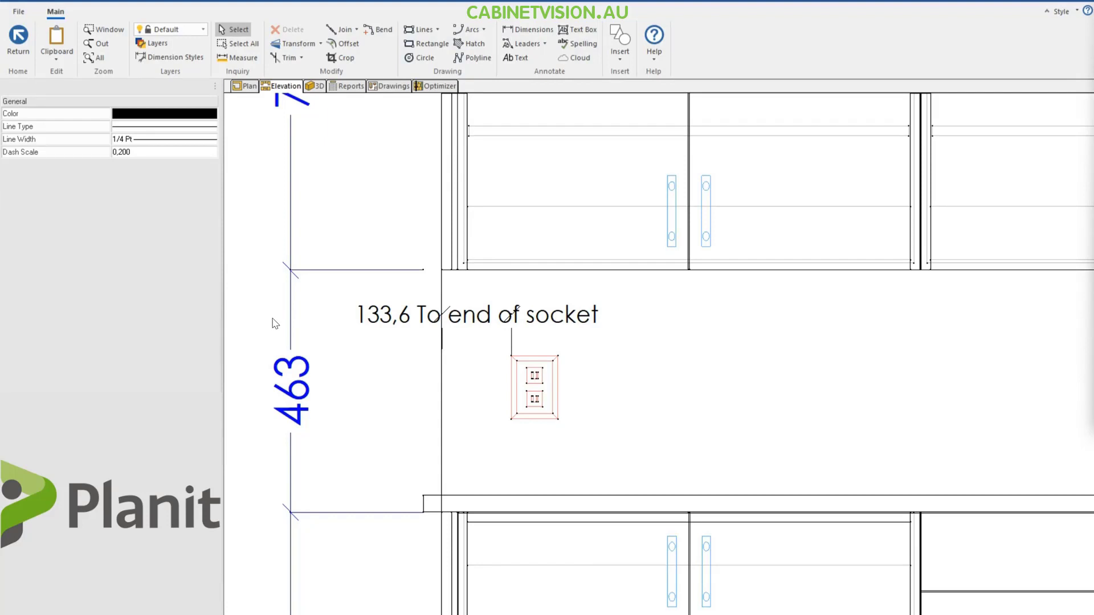
Step: Add a text leader pointing to the left end of the benchtop with the predefined note "Chamfer Edge"
{"action": "left_click", "coordinate": [533, 48]}
{"action": "left_click", "coordinate": [530, 45]}
{"action": "scroll", "coordinate": [442, 434], "scroll_direction": "up", "scroll_amount": 1}
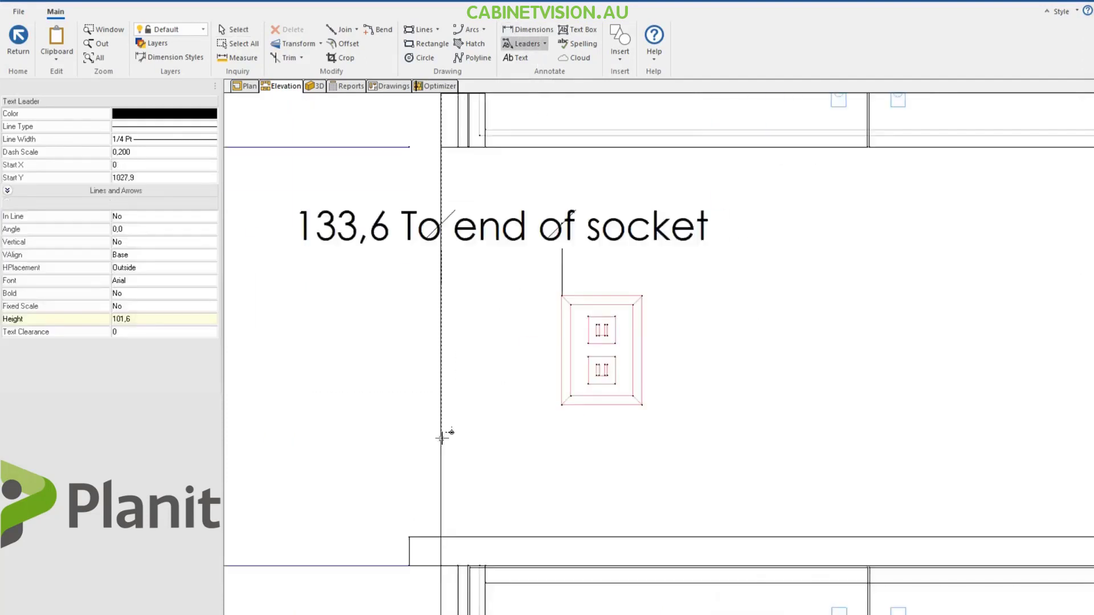
{"action": "scroll", "coordinate": [442, 436], "scroll_direction": "down", "scroll_amount": 2}
{"action": "scroll", "coordinate": [518, 428], "scroll_direction": "down", "scroll_amount": 3}
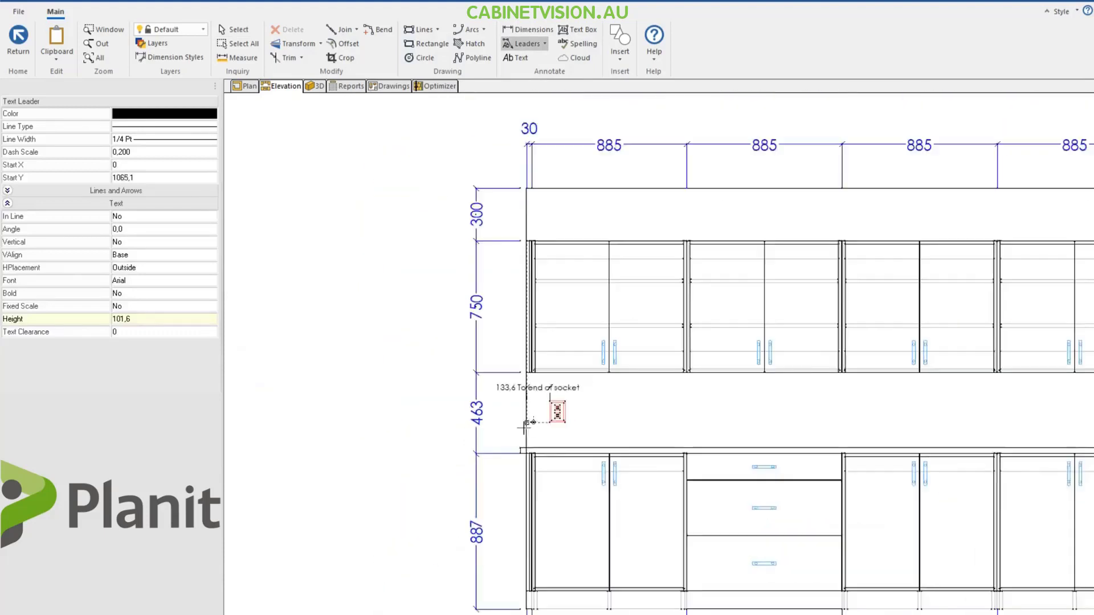
{"action": "left_click", "coordinate": [520, 446]}
{"action": "left_click", "coordinate": [393, 394]}
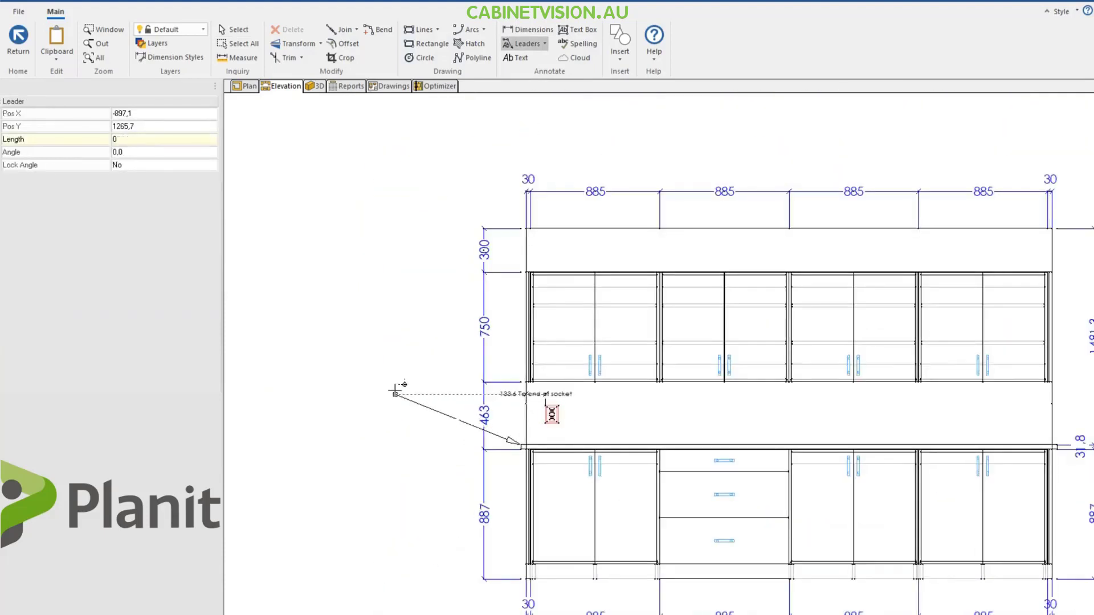
{"action": "left_click", "coordinate": [380, 394]}
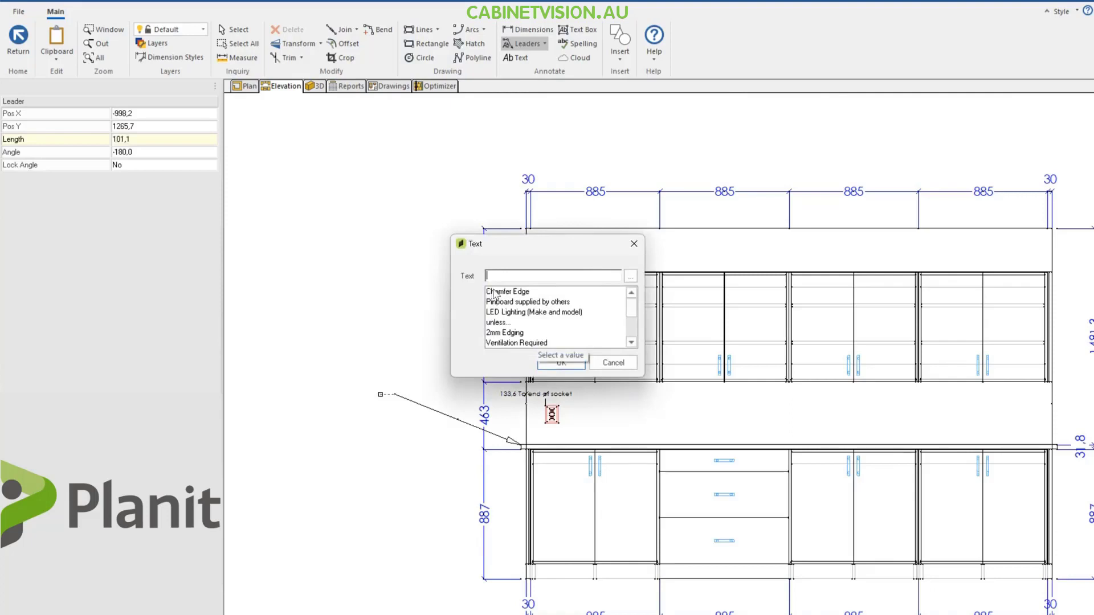
{"action": "left_click", "coordinate": [501, 292]}
{"action": "left_click", "coordinate": [561, 363]}
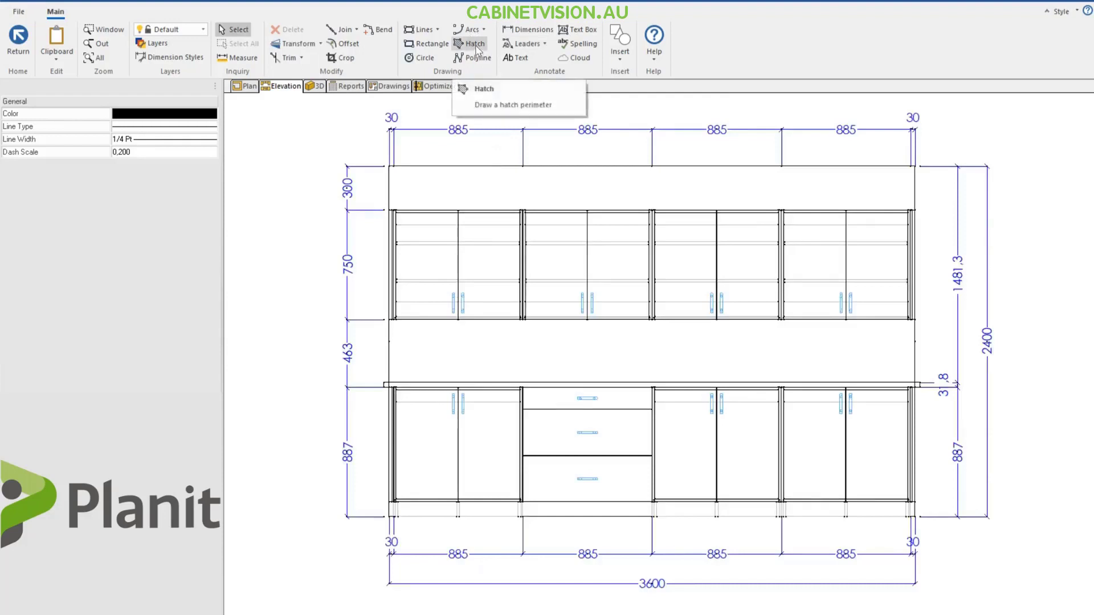
Step: Draw a rectangular hatch boundary over the full splashback area between the upper cabinets and the benchtop
{"action": "left_click", "coordinate": [476, 48]}
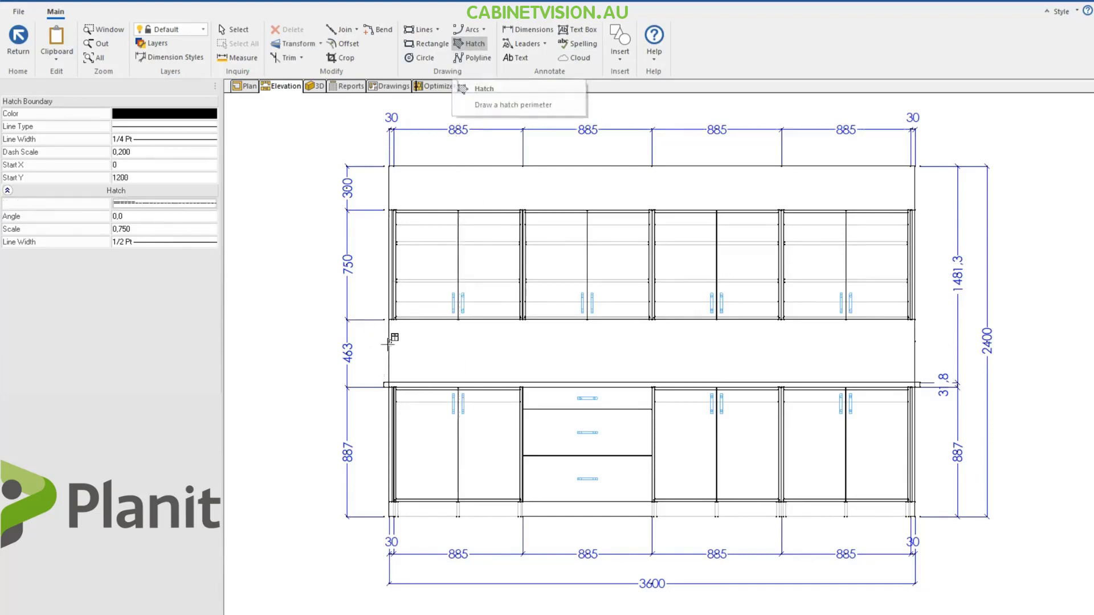
{"action": "scroll", "coordinate": [389, 341], "scroll_direction": "up", "scroll_amount": 3}
{"action": "scroll", "coordinate": [389, 341], "scroll_direction": "up", "scroll_amount": 2}
{"action": "left_click", "coordinate": [391, 264]}
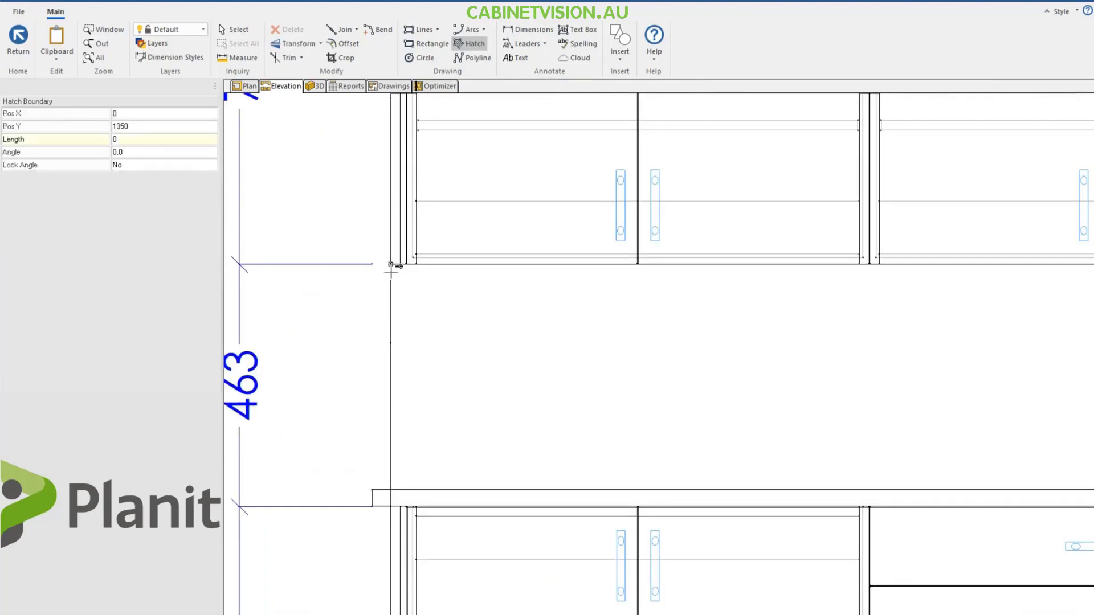
{"action": "left_click", "coordinate": [393, 489]}
{"action": "scroll", "coordinate": [550, 443], "scroll_direction": "down", "scroll_amount": 4}
{"action": "mouse_move", "coordinate": [822, 422]}
{"action": "middle_mouse_down"}
{"action": "mouse_move", "coordinate": [352, 431]}
{"action": "mouse_move", "coordinate": [734, 394]}
{"action": "middle_mouse_up"}
{"action": "left_click", "coordinate": [774, 470]}
{"action": "left_click", "coordinate": [775, 380]}
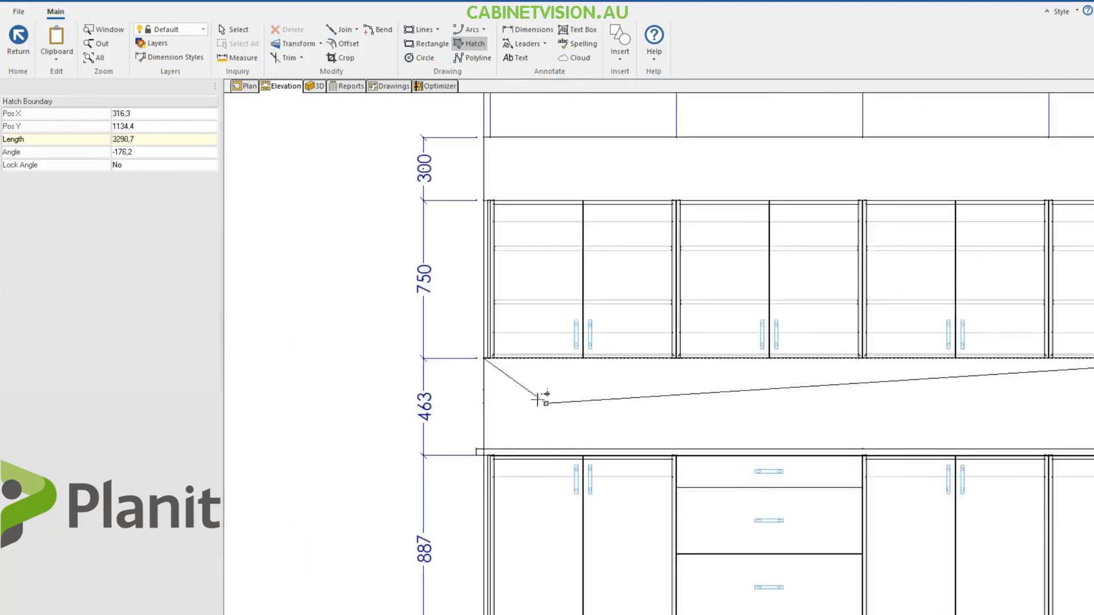
{"action": "left_click", "coordinate": [483, 358]}
{"action": "scroll", "coordinate": [555, 386], "scroll_direction": "down", "scroll_amount": 2}
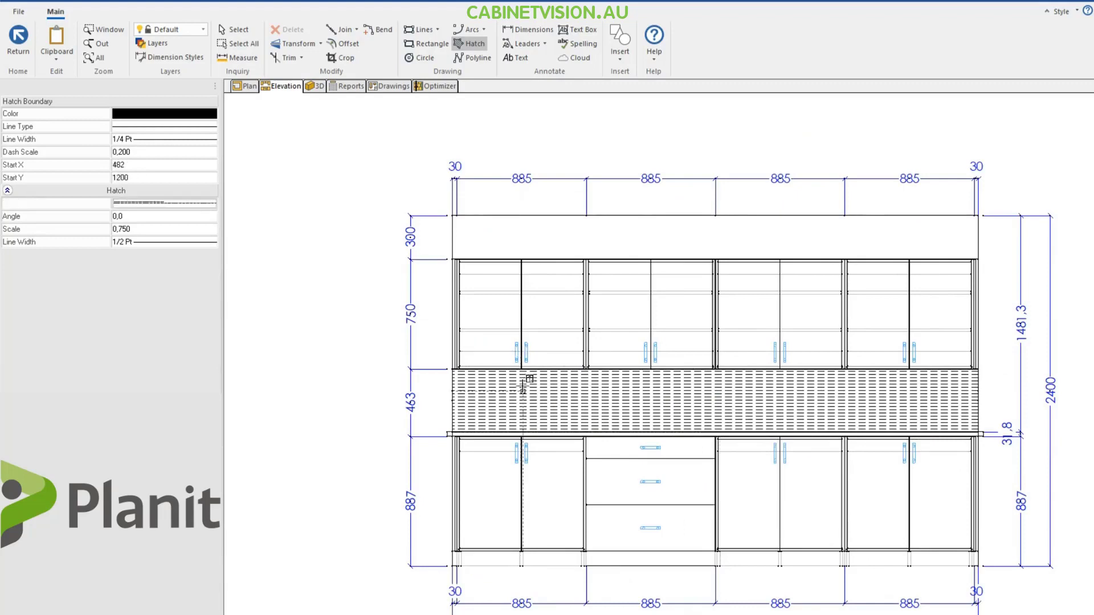
Step: Change the splashback hatch to the Wood 2 pattern, previewing Solid, Brick, Weave, Zig Zag and Wood 1 first
{"action": "middle_click_drag", "start_coordinate": [621, 406], "coordinate": [598, 383]}
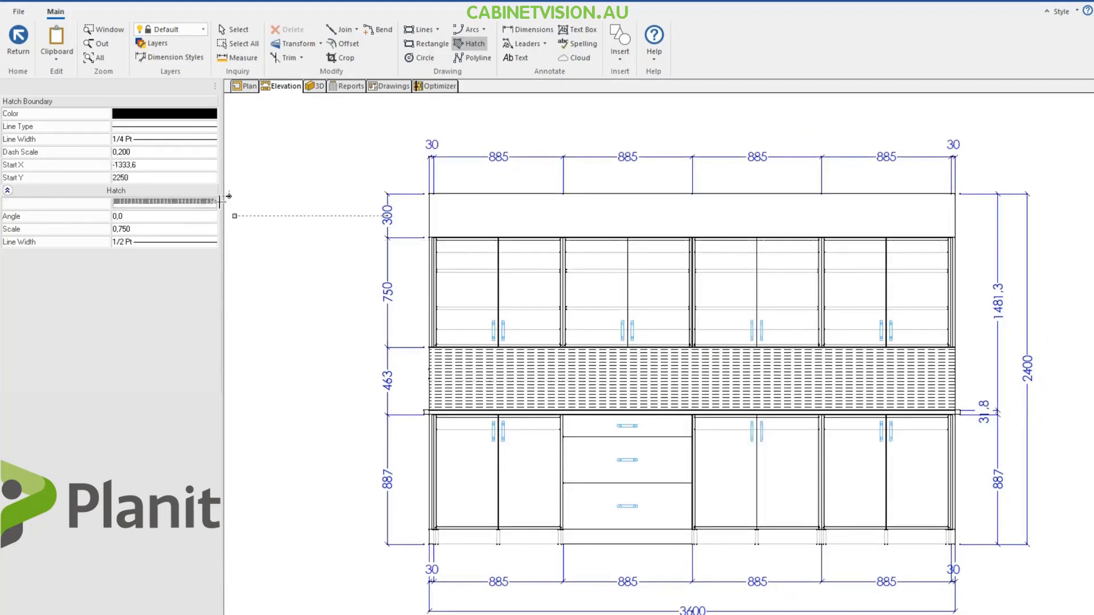
{"action": "left_click", "coordinate": [234, 30]}
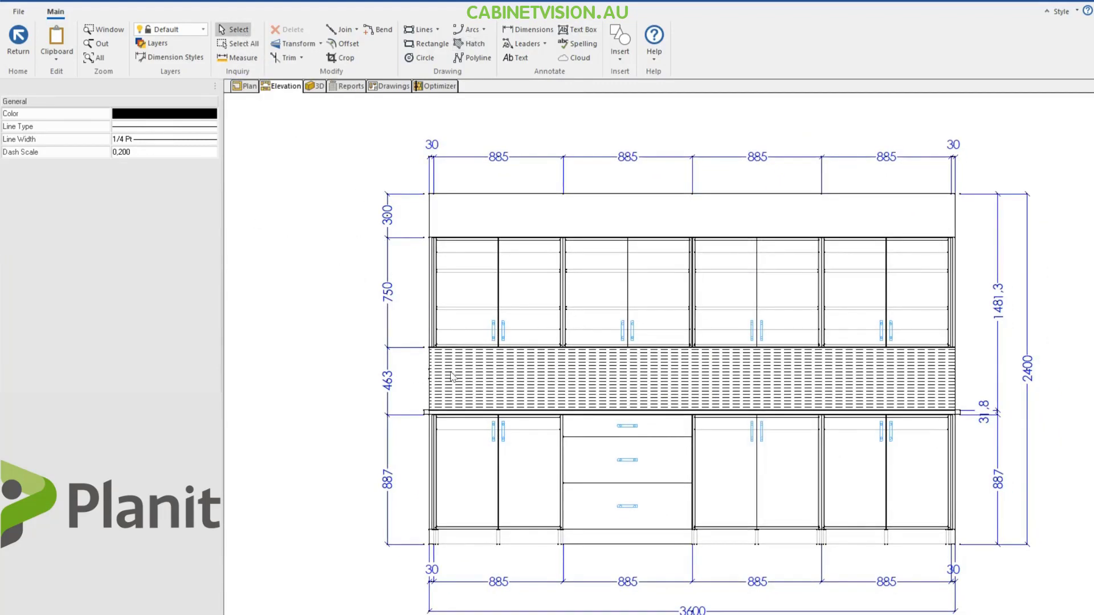
{"action": "left_click_drag", "start_coordinate": [404, 325], "coordinate": [983, 460]}
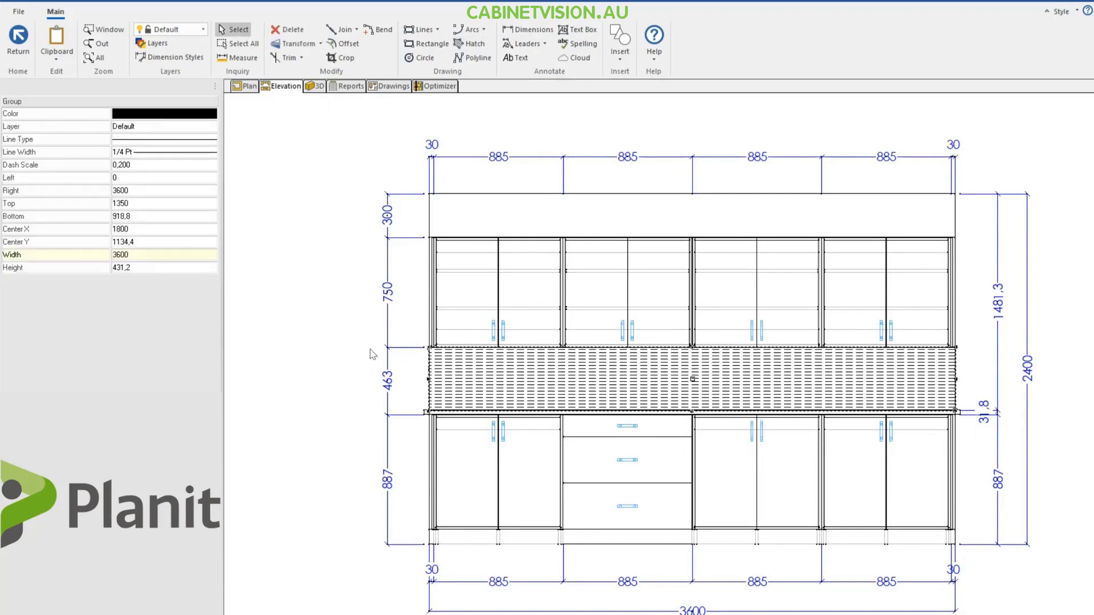
{"action": "left_click", "coordinate": [430, 366]}
{"action": "left_click", "coordinate": [172, 232]}
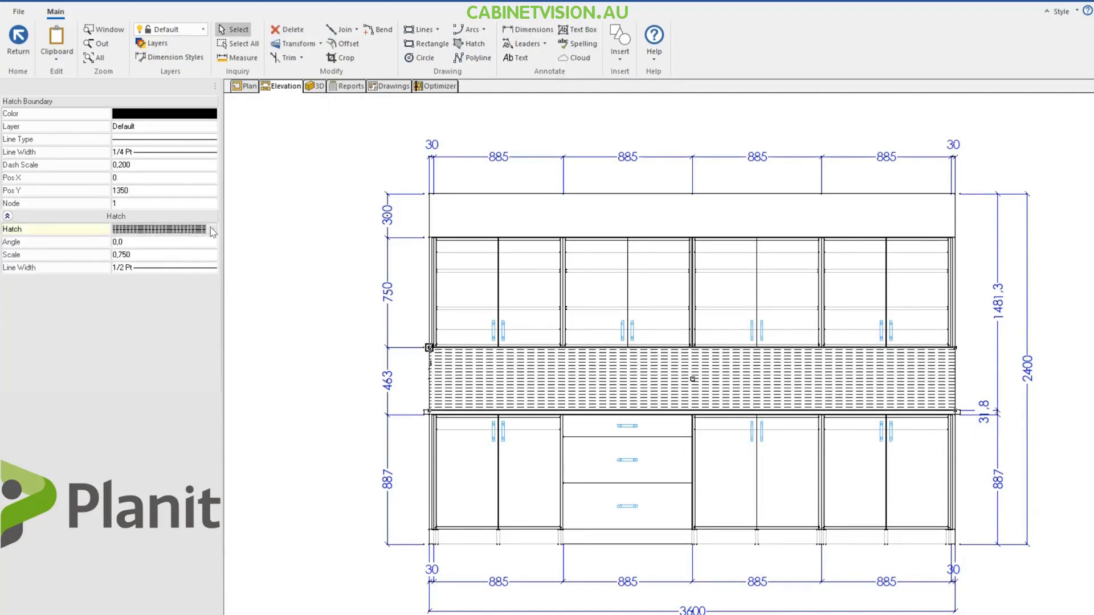
{"action": "left_click", "coordinate": [212, 229]}
{"action": "left_click", "coordinate": [154, 253]}
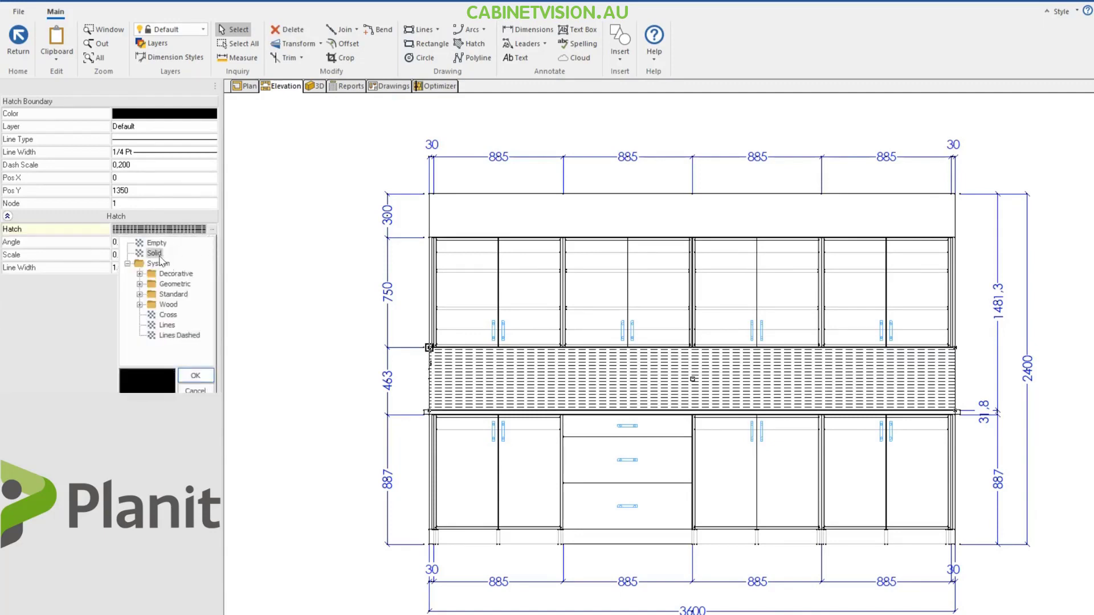
{"action": "left_click", "coordinate": [139, 274]}
{"action": "left_click", "coordinate": [179, 283]}
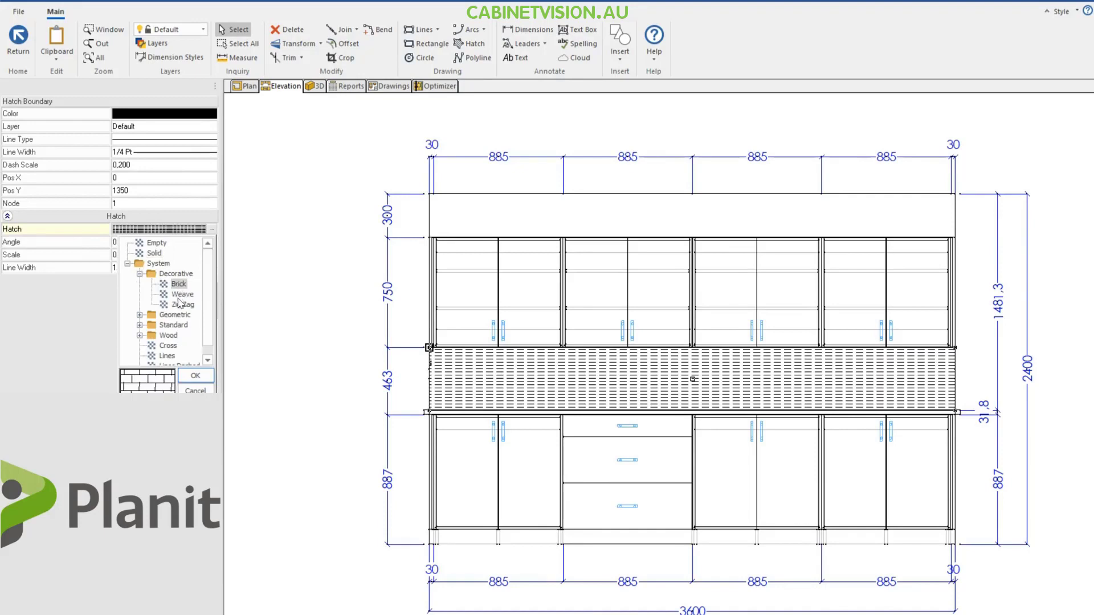
{"action": "left_click", "coordinate": [182, 294]}
{"action": "left_click", "coordinate": [182, 305]}
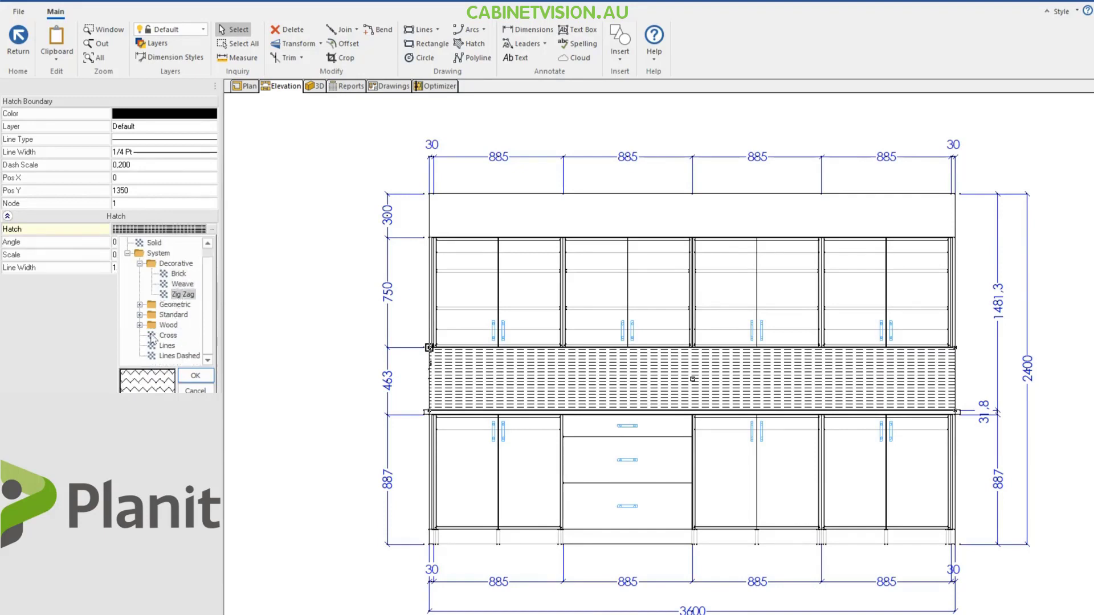
{"action": "left_click", "coordinate": [140, 335]}
{"action": "left_click", "coordinate": [183, 305]}
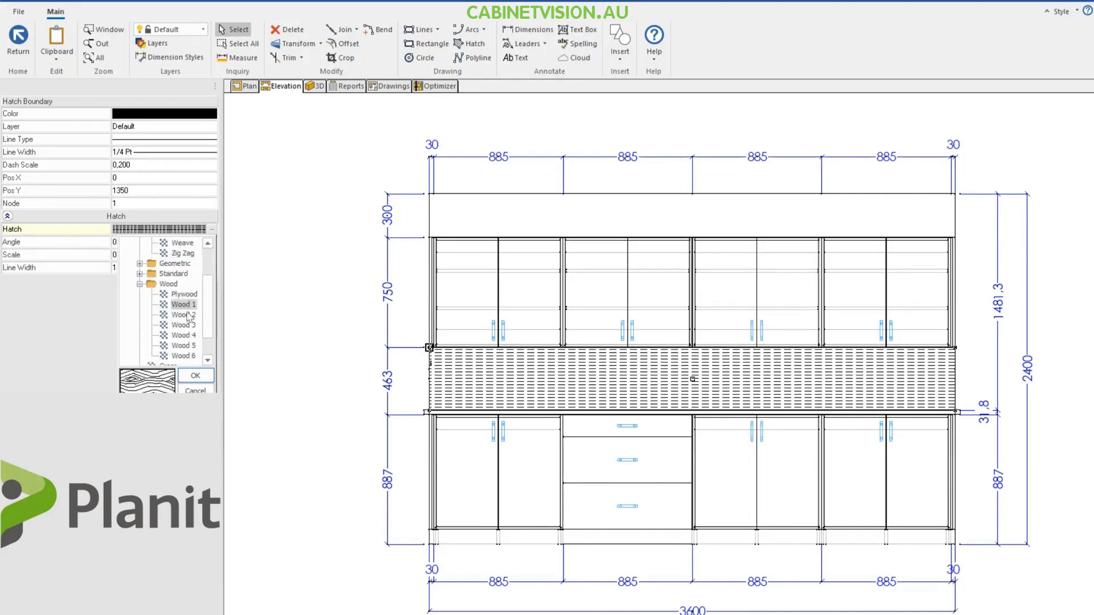
{"action": "left_click", "coordinate": [183, 315]}
{"action": "left_click", "coordinate": [194, 375]}
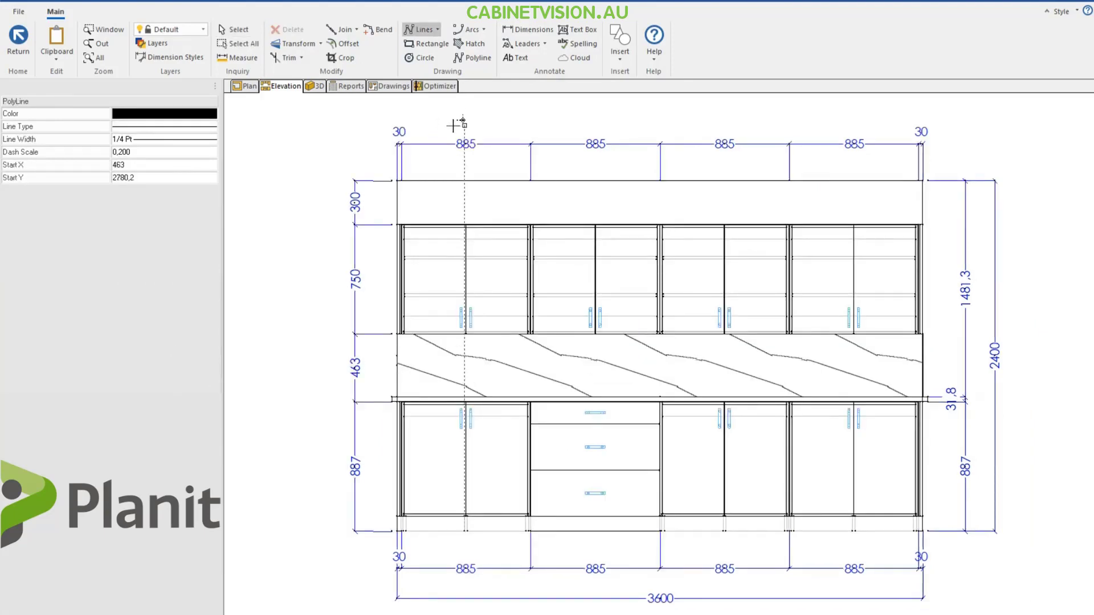
Step: Draw an open polyline of three segments in the empty space left of the cabinets
{"action": "left_click", "coordinate": [295, 203]}
{"action": "left_click", "coordinate": [263, 279]}
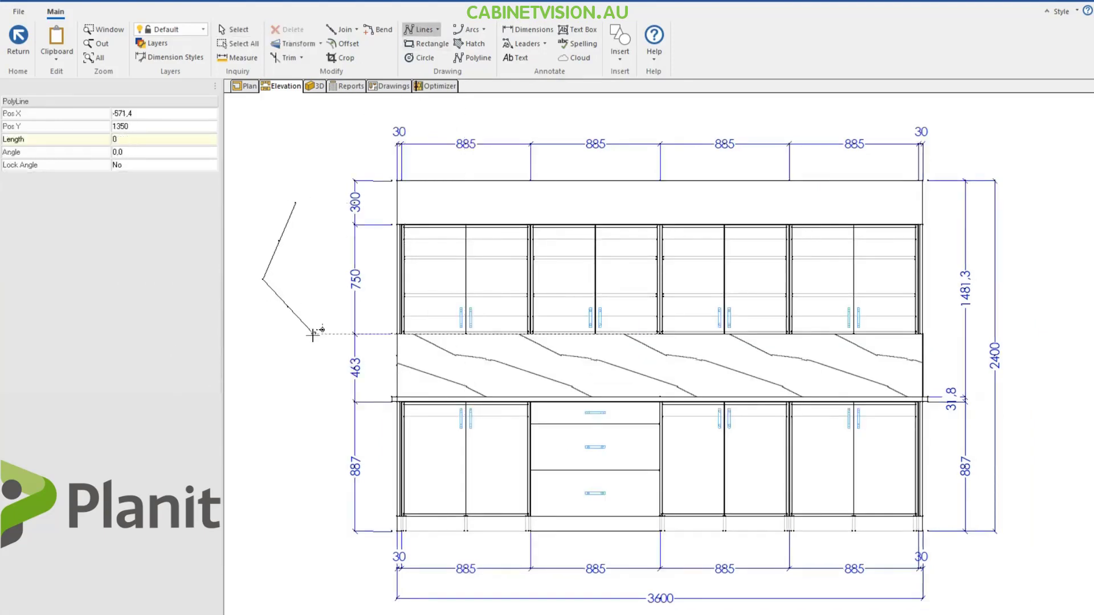
{"action": "left_click", "coordinate": [313, 333]}
{"action": "left_click", "coordinate": [314, 259]}
Step: Draw a rectangle about 571 mm wide and 744 mm high across the leftmost upper cabinet and the splashback
{"action": "left_click", "coordinate": [426, 43]}
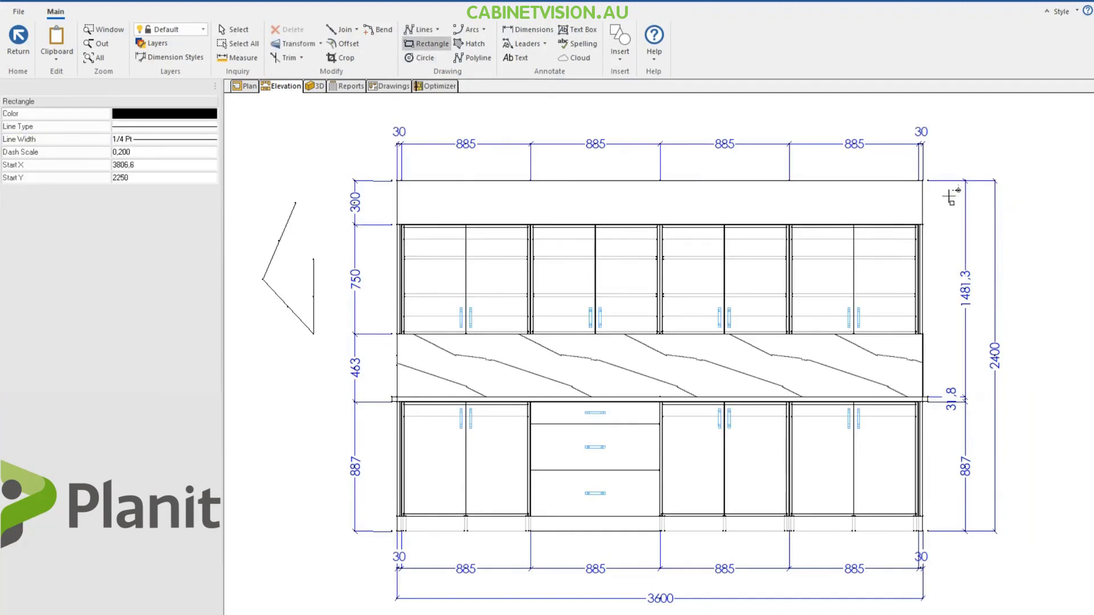
{"action": "left_click", "coordinate": [418, 260]}
{"action": "left_click", "coordinate": [501, 367]}
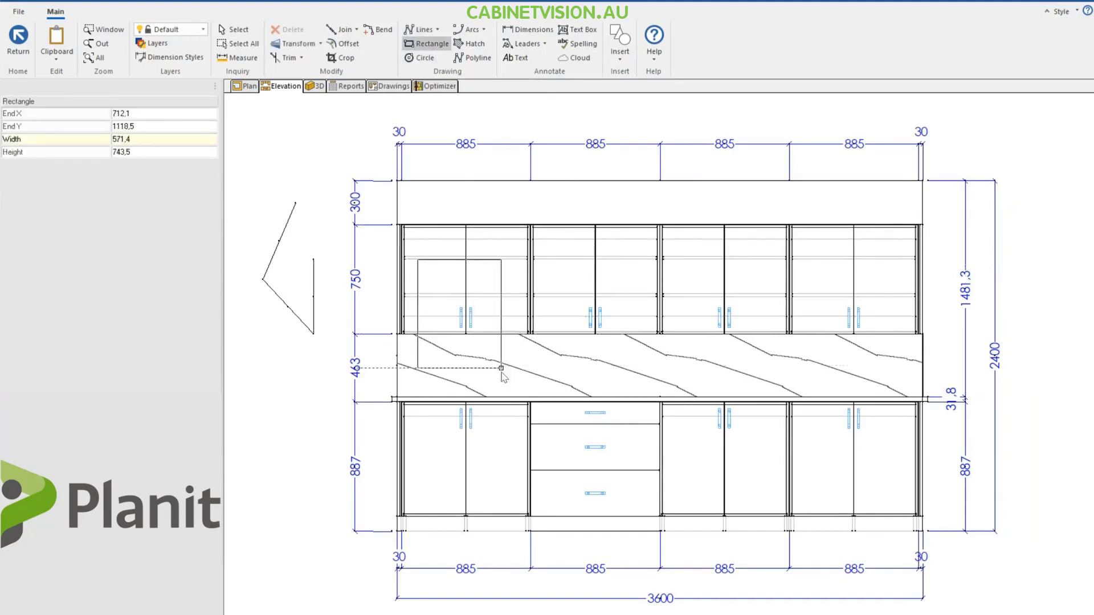
Step: Draw a circle with a radius of about 328 mm over the second upper cabinet, reaching into the splashback
{"action": "left_click", "coordinate": [421, 58]}
{"action": "left_click", "coordinate": [633, 297]}
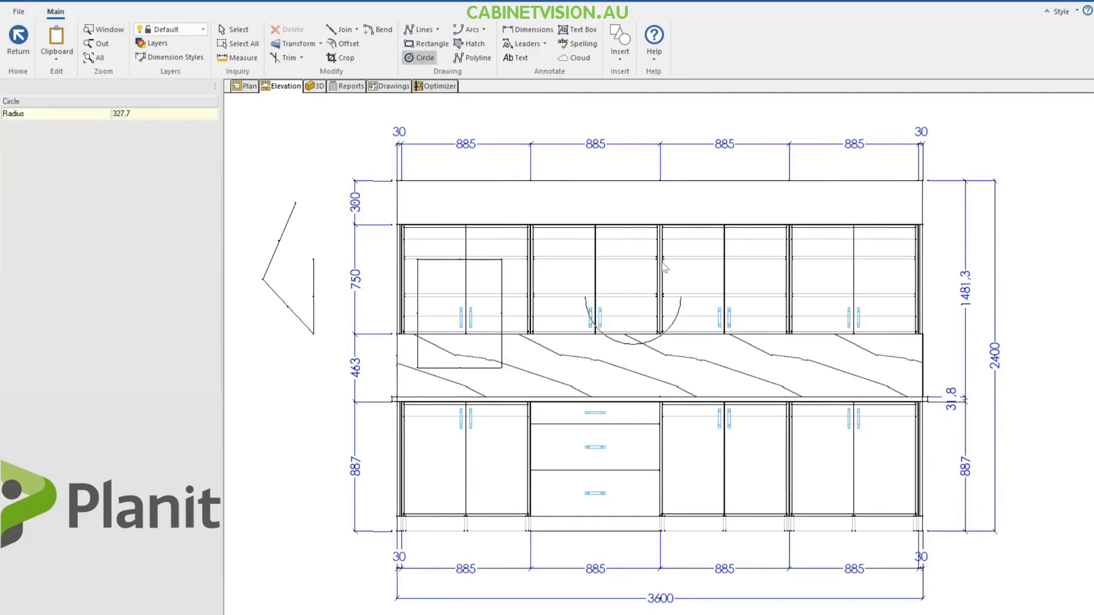
{"action": "left_click", "coordinate": [661, 257]}
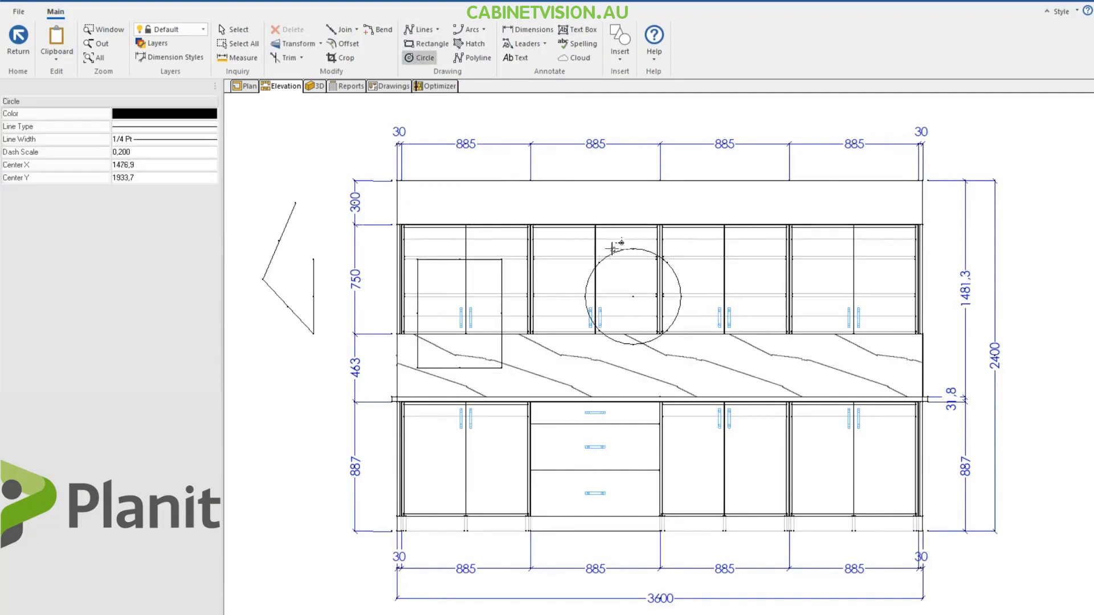
{"action": "left_click", "coordinate": [572, 31]}
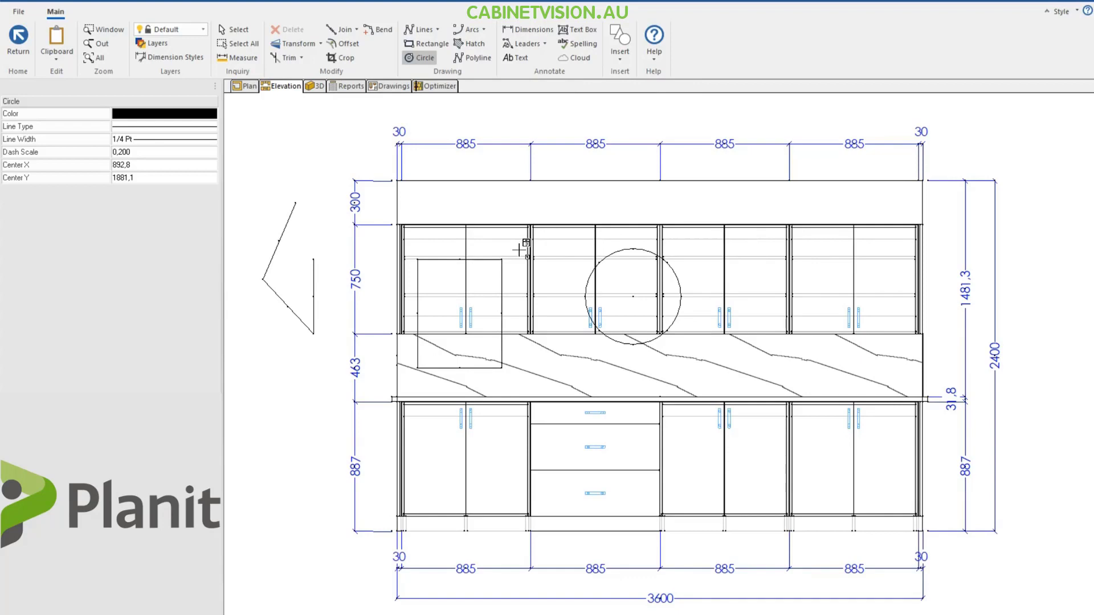
Step: Leave CAD mode and switch the elevation to the Room 1 annotation set with the pinboard, LED lighting and plumbing notes
{"action": "left_click", "coordinate": [24, 53]}
{"action": "left_click", "coordinate": [283, 53]}
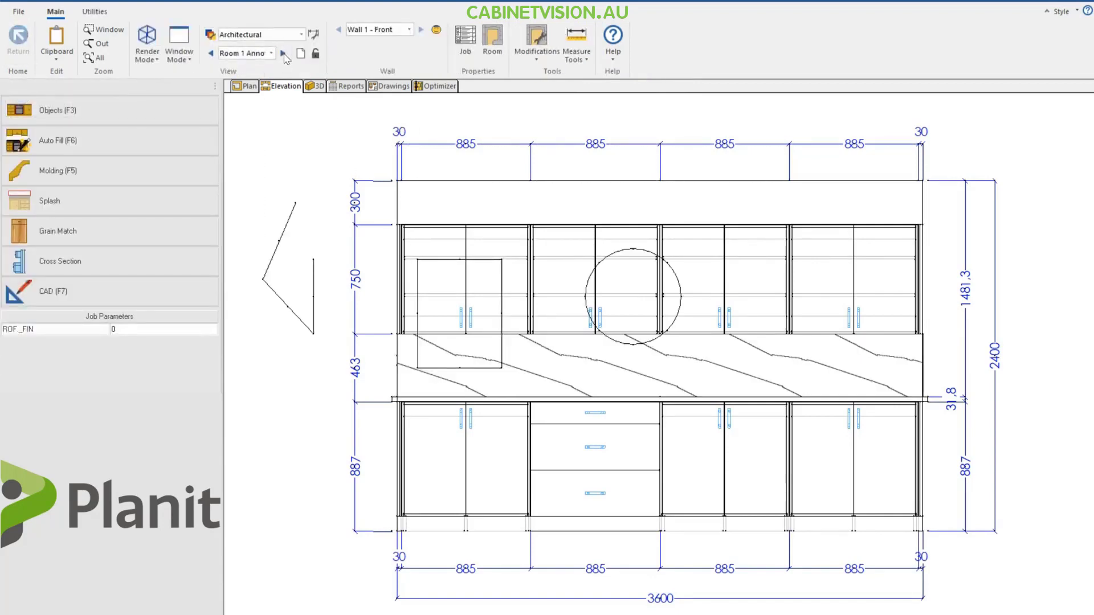
{"action": "scroll", "coordinate": [659, 390], "scroll_direction": "up", "scroll_amount": 1}
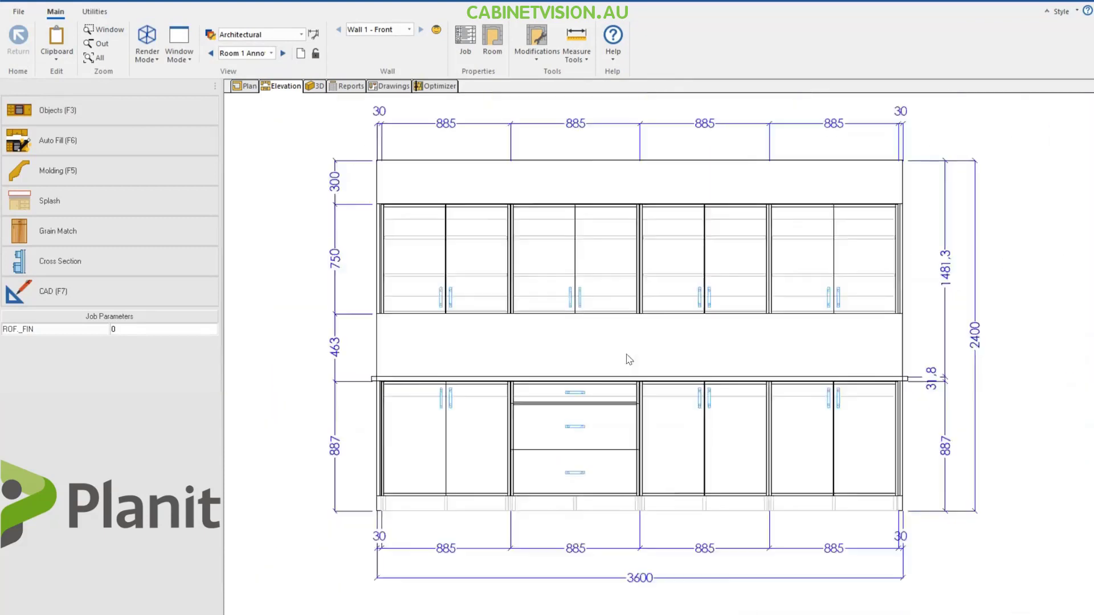
{"action": "scroll", "coordinate": [602, 332], "scroll_direction": "down", "scroll_amount": 2}
{"action": "middle_click_drag", "start_coordinate": [601, 332], "coordinate": [569, 295]}
{"action": "scroll", "coordinate": [570, 295], "scroll_direction": "up", "scroll_amount": 1}
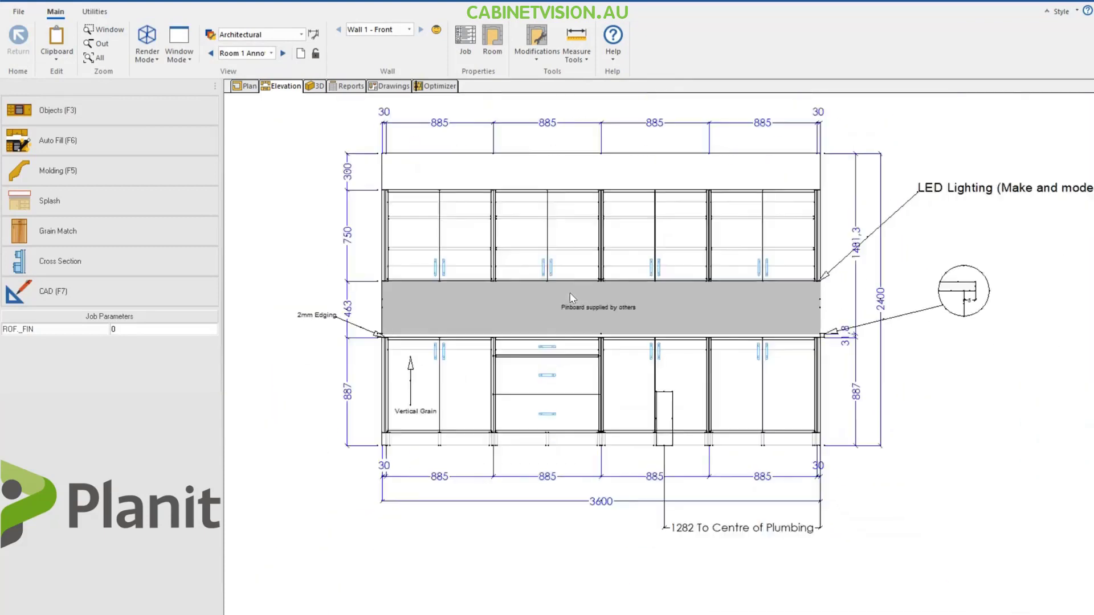
{"action": "mouse_move", "coordinate": [678, 361]}
{"action": "middle_mouse_down"}
{"action": "mouse_move", "coordinate": [662, 357]}
{"action": "mouse_move", "coordinate": [644, 373]}
{"action": "middle_mouse_up"}
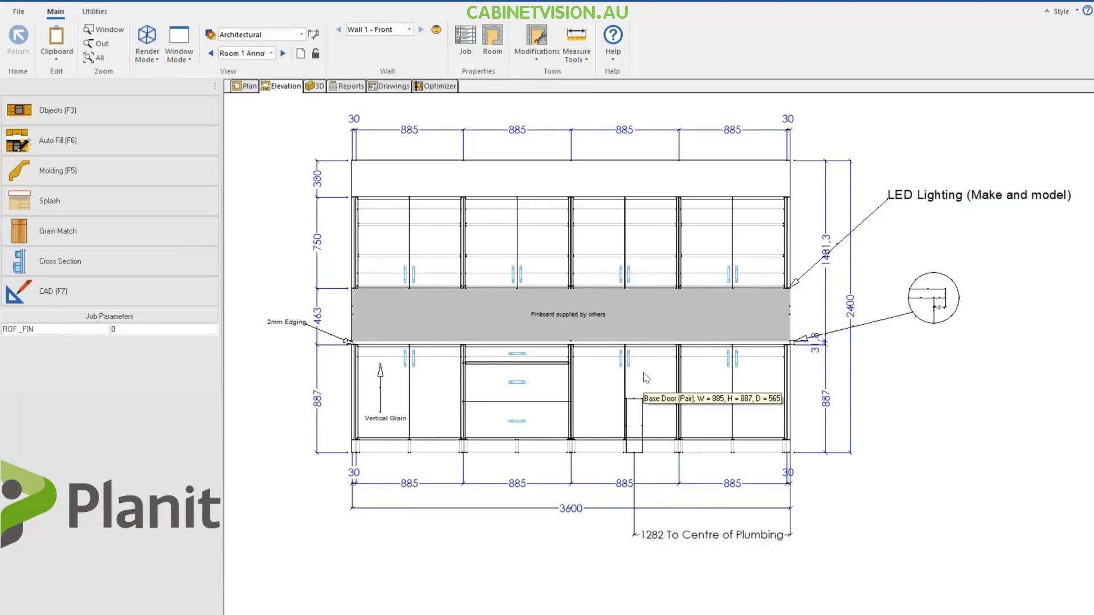
Step: In CAD mode, place the Arrow - North drawing symbol in the empty space to the right of the base cabinets
{"action": "key", "text": "F7"}
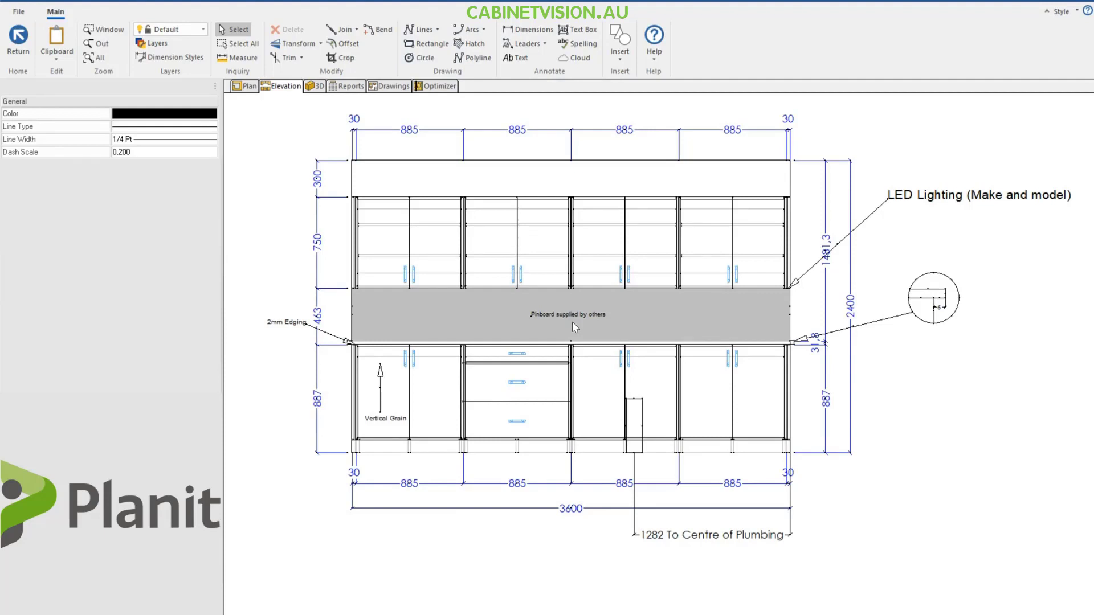
{"action": "left_click", "coordinate": [621, 56]}
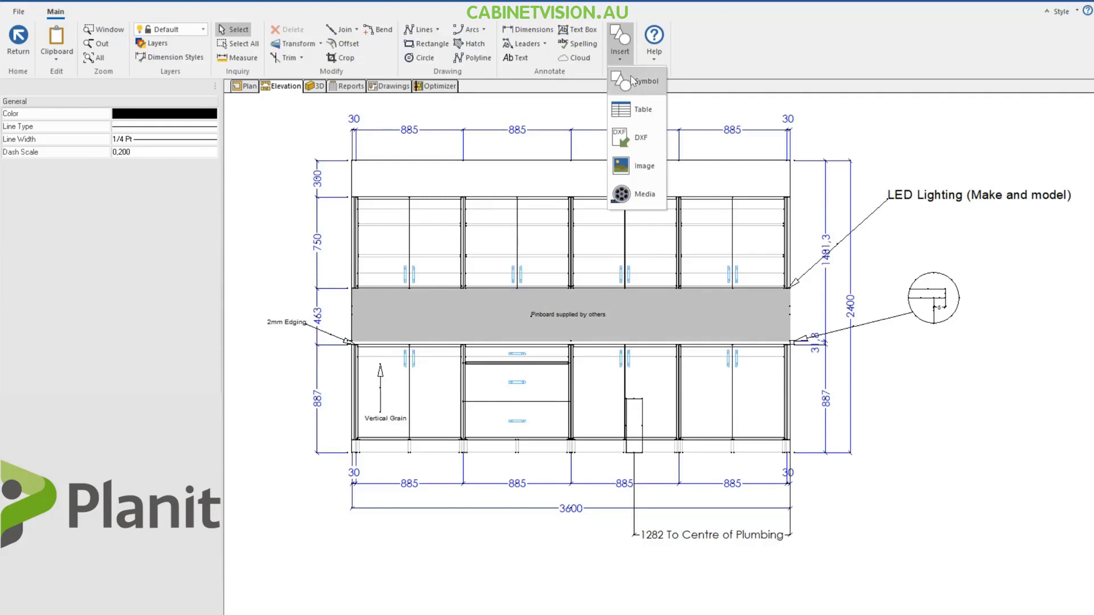
{"action": "left_click", "coordinate": [636, 81]}
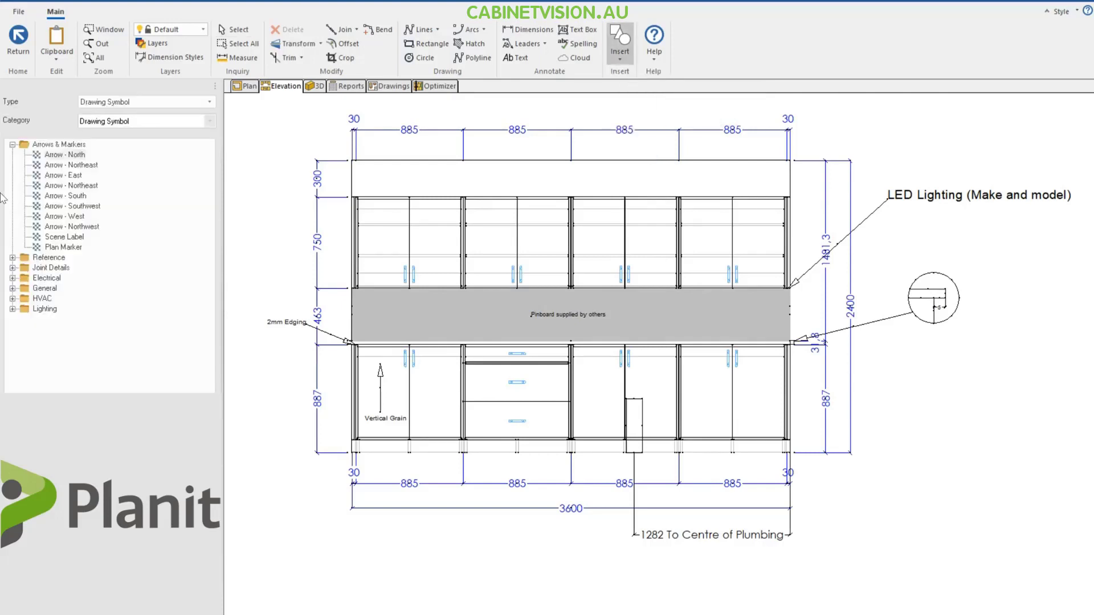
{"action": "left_click", "coordinate": [12, 144]}
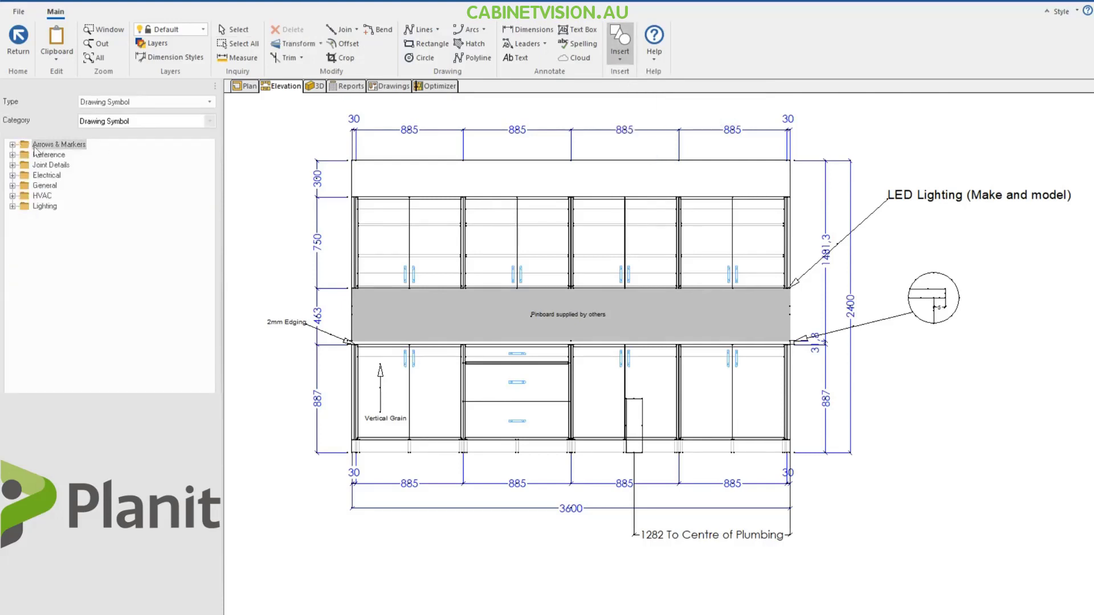
{"action": "left_click", "coordinate": [12, 144]}
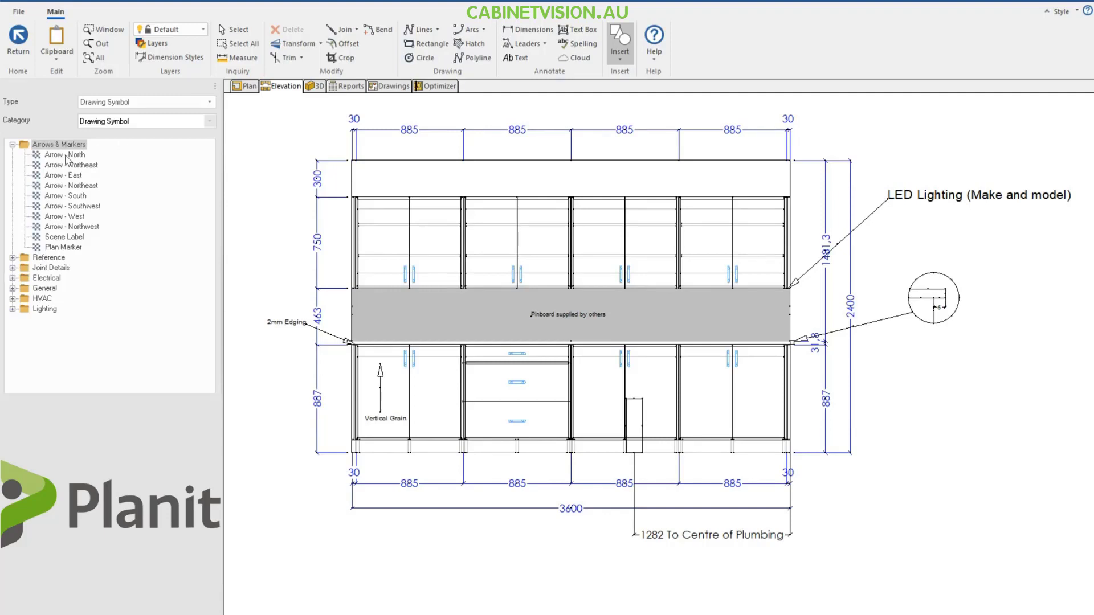
{"action": "left_click", "coordinate": [58, 156]}
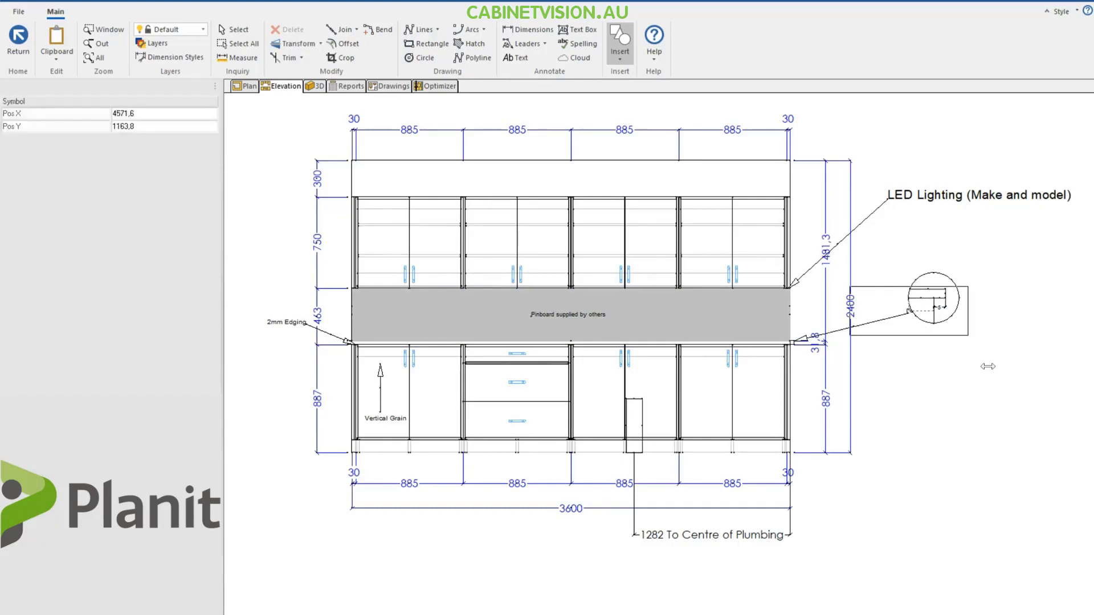
{"action": "left_click", "coordinate": [1003, 435]}
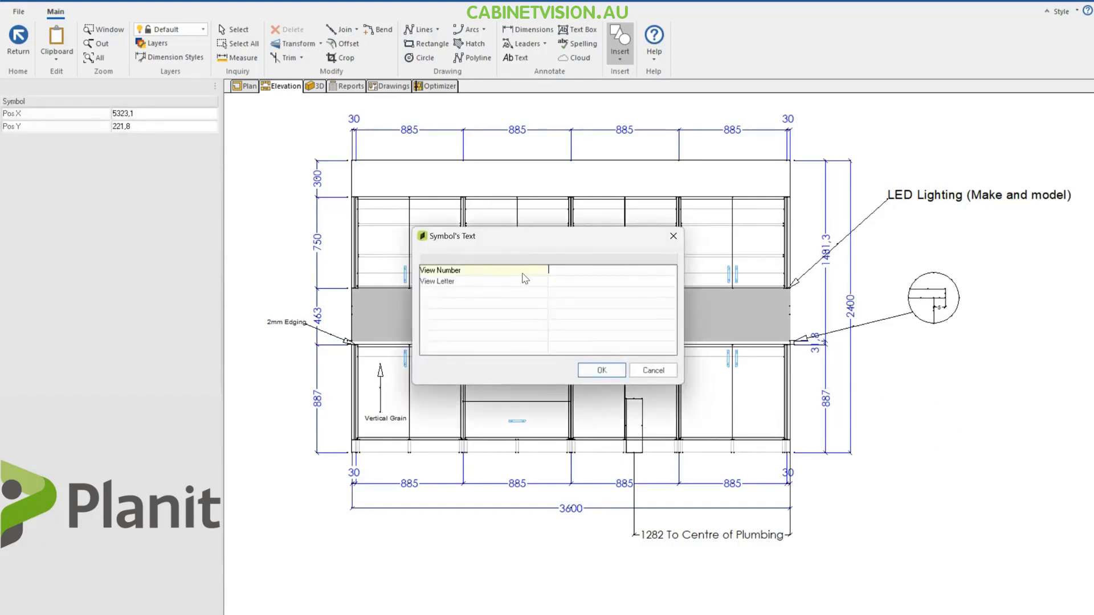
Step: Label the arrow symbol with View Number 3 and View Letter A, and finish placing symbols
{"action": "type", "text": "3"}
{"action": "left_click", "coordinate": [575, 281]}
{"action": "type", "text": "A"}
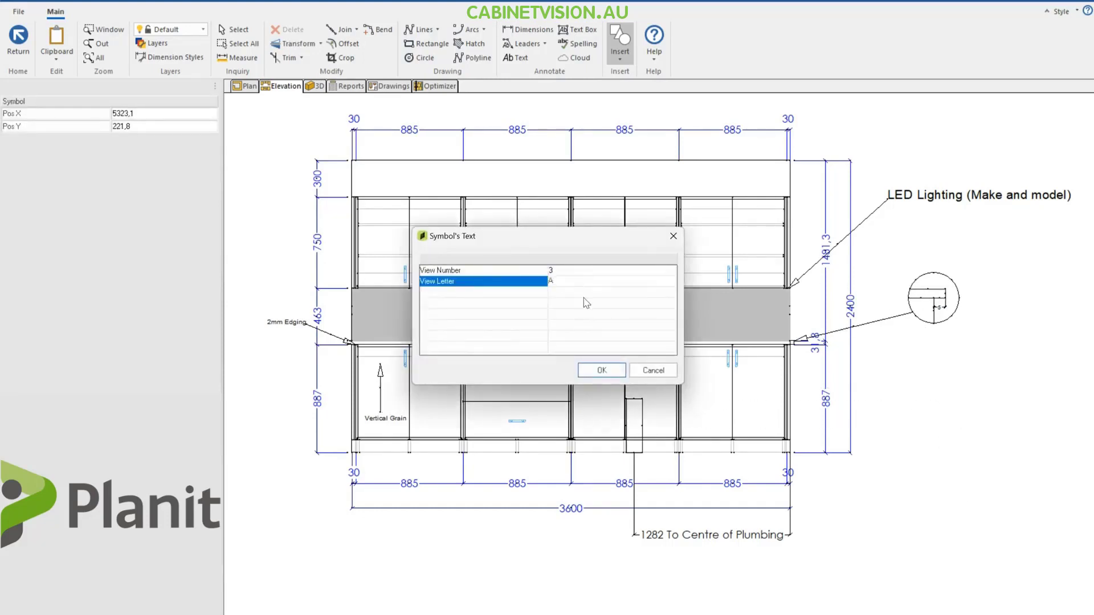
{"action": "left_click", "coordinate": [593, 370]}
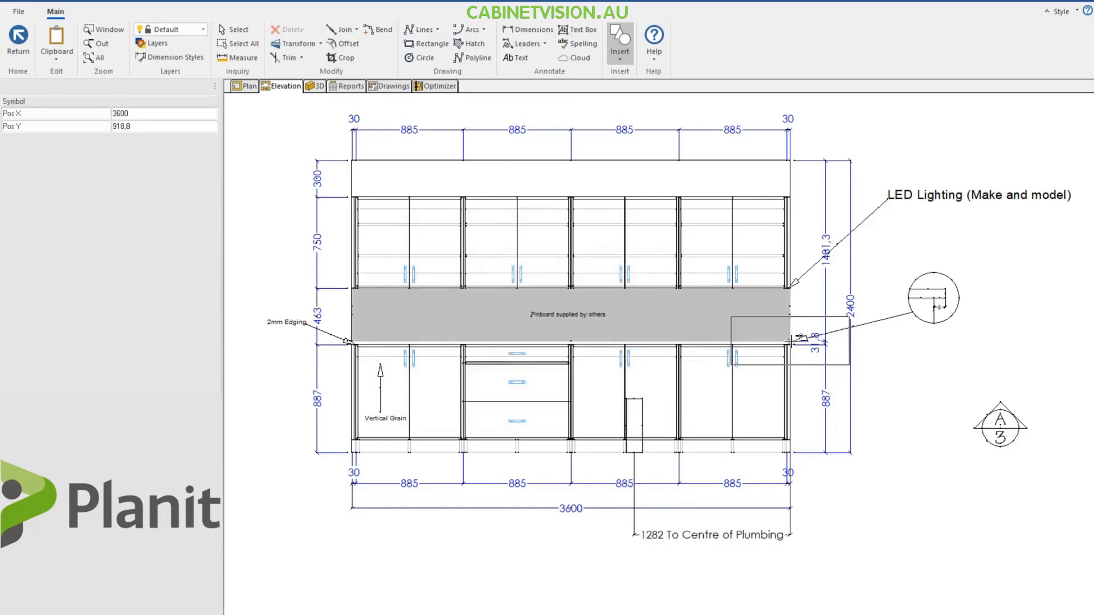
{"action": "key", "text": "Escape"}
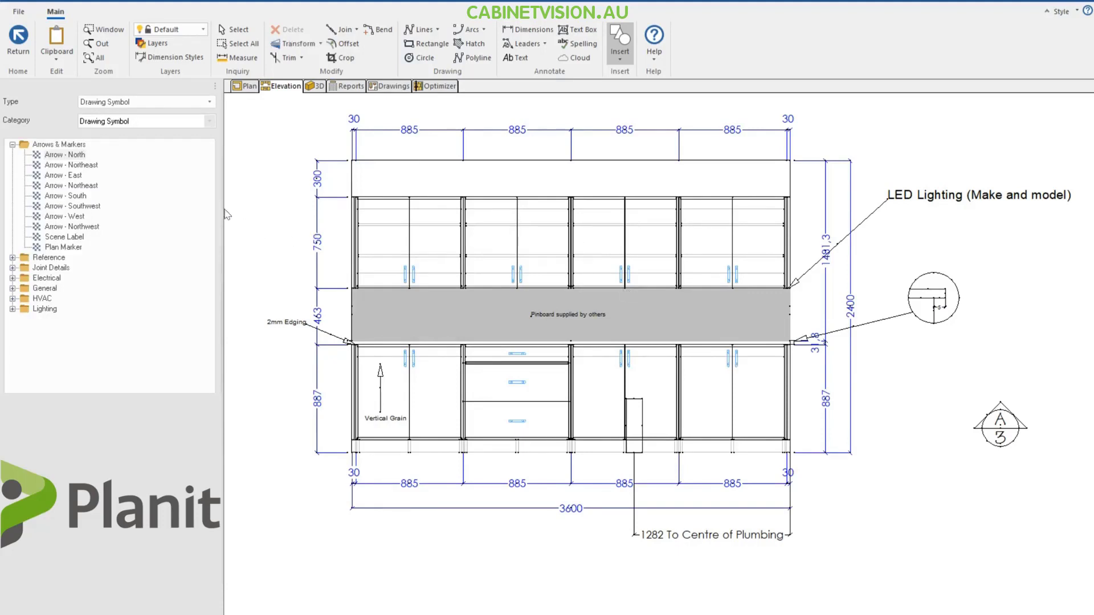
Step: Leave CAD mode and send the annotated elevation to a live drawing
{"action": "right_click", "coordinate": [255, 205]}
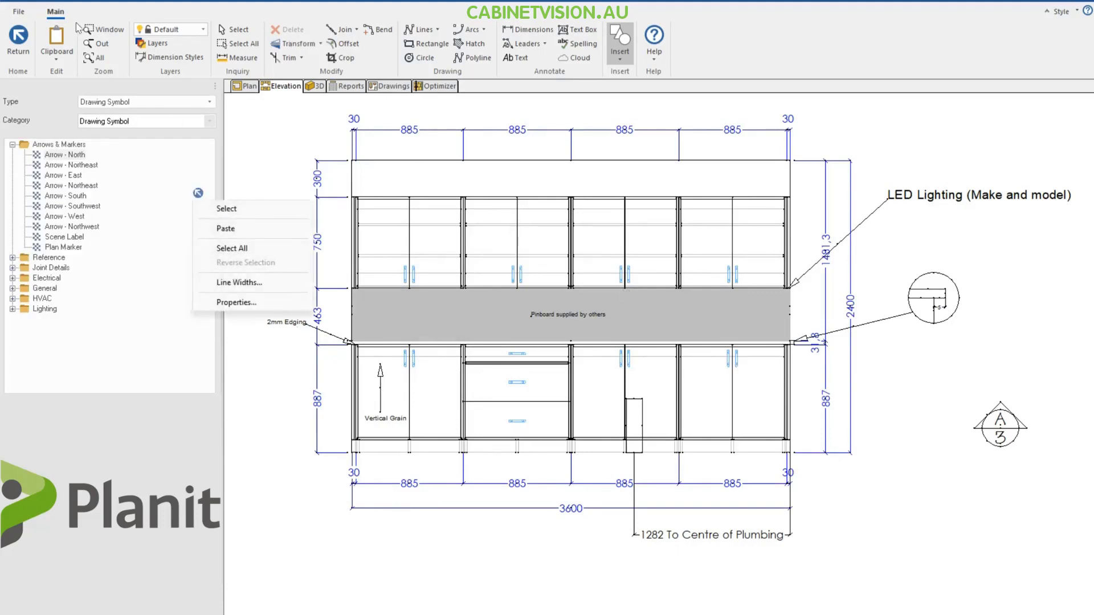
{"action": "left_click", "coordinate": [17, 40]}
{"action": "right_click", "coordinate": [255, 250]}
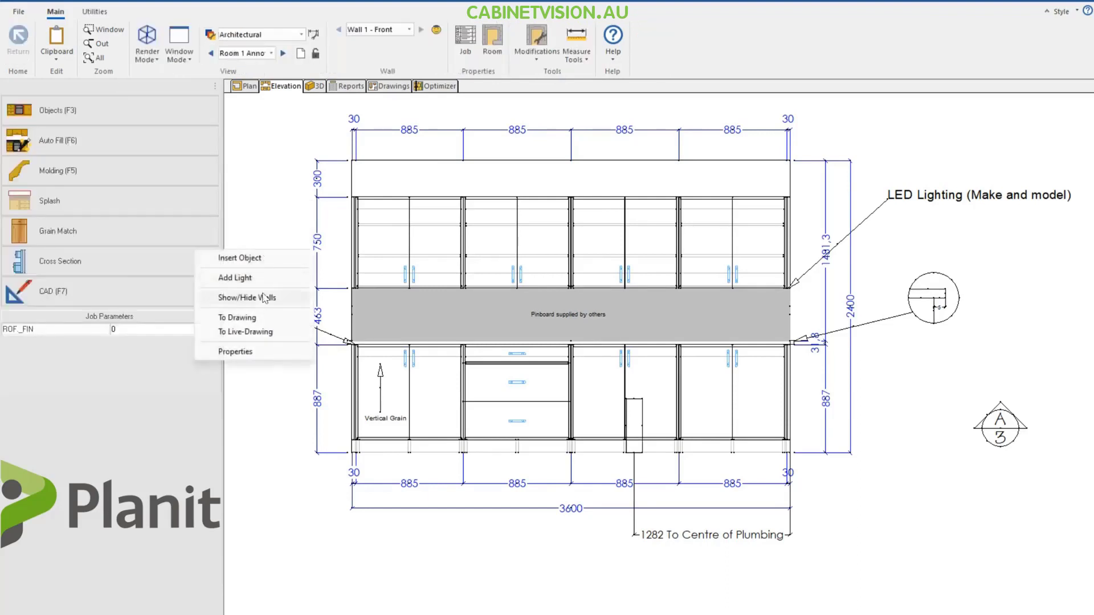
{"action": "left_click", "coordinate": [263, 334]}
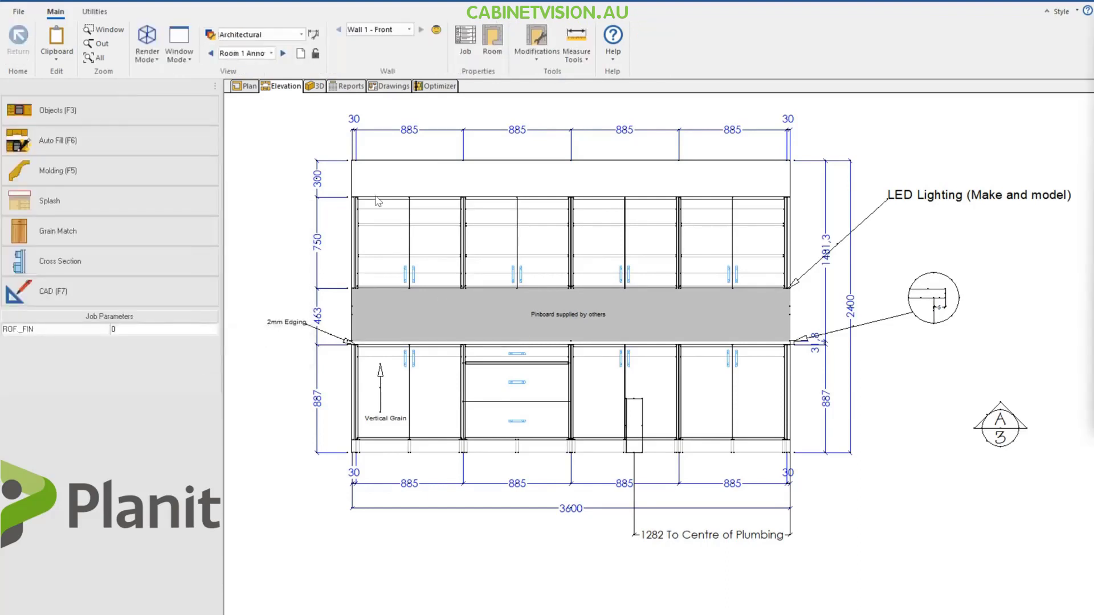
Step: Open the drawing sheets, go to Sheet 2 with the 3D drawer view, and enter CAD mode there
{"action": "left_click", "coordinate": [399, 89]}
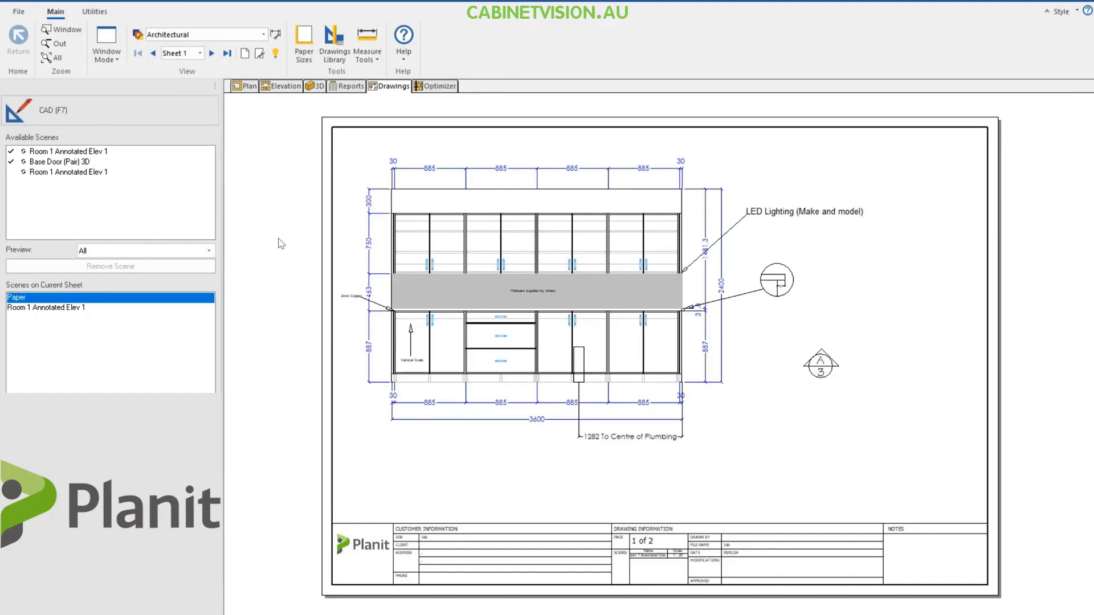
{"action": "key", "text": "F7"}
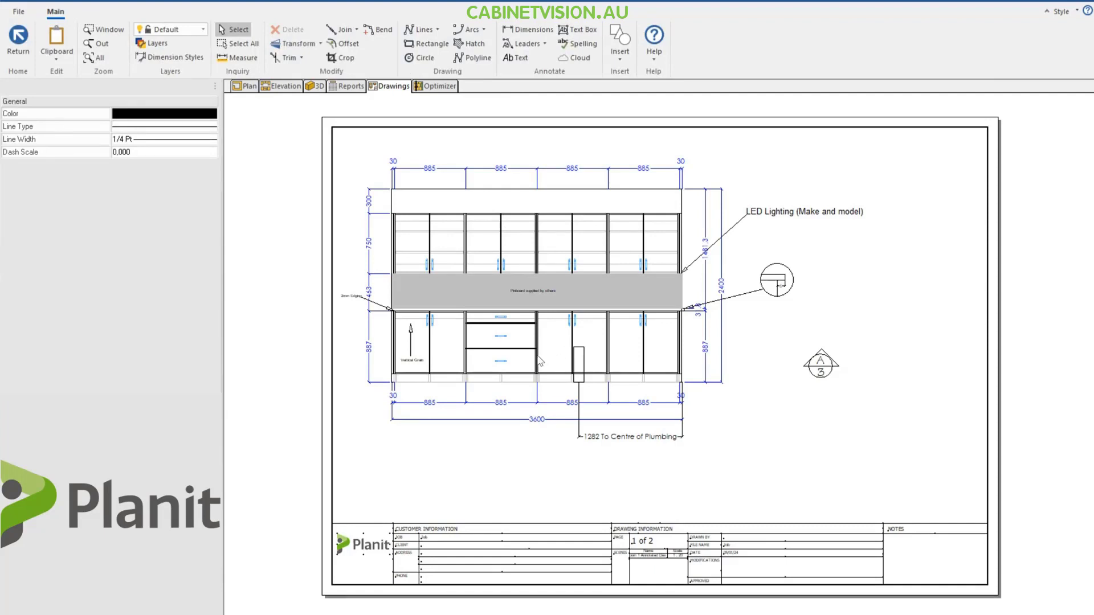
{"action": "key", "text": "F7"}
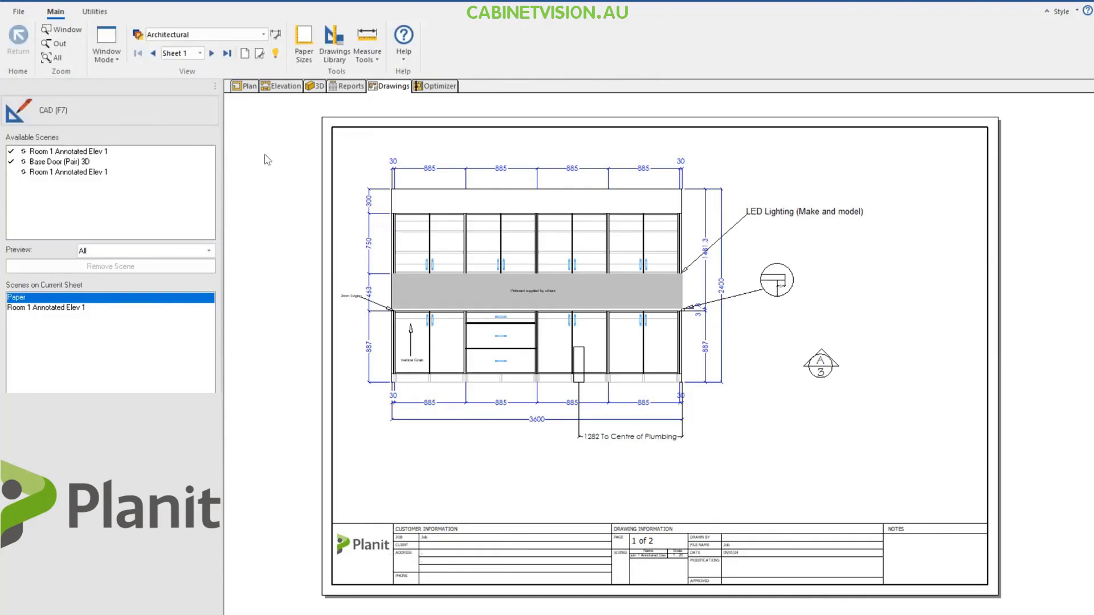
{"action": "left_click", "coordinate": [211, 53]}
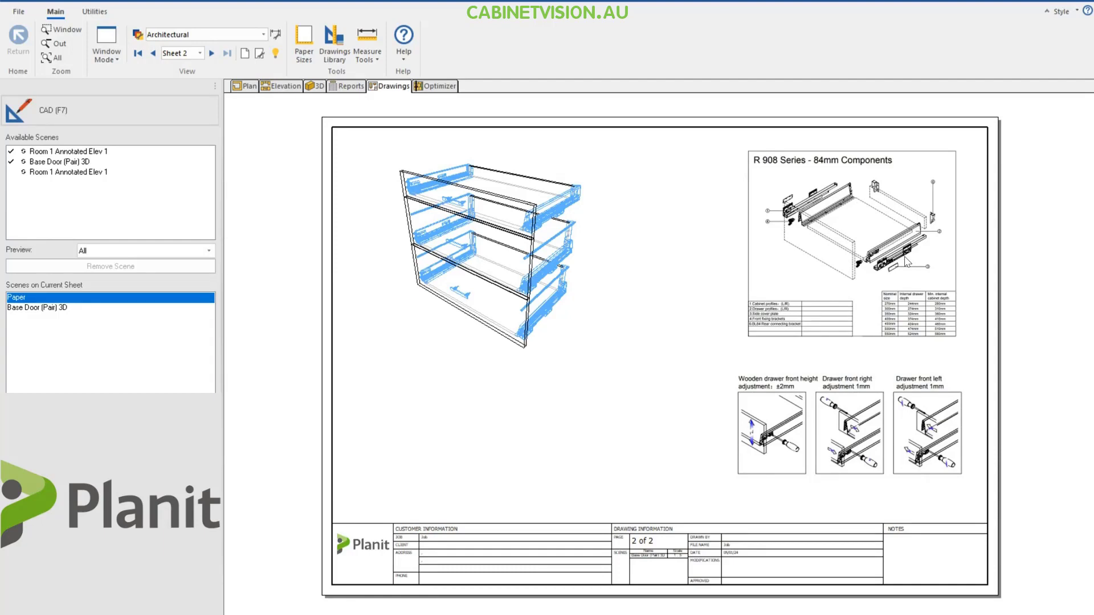
{"action": "key", "text": "F7"}
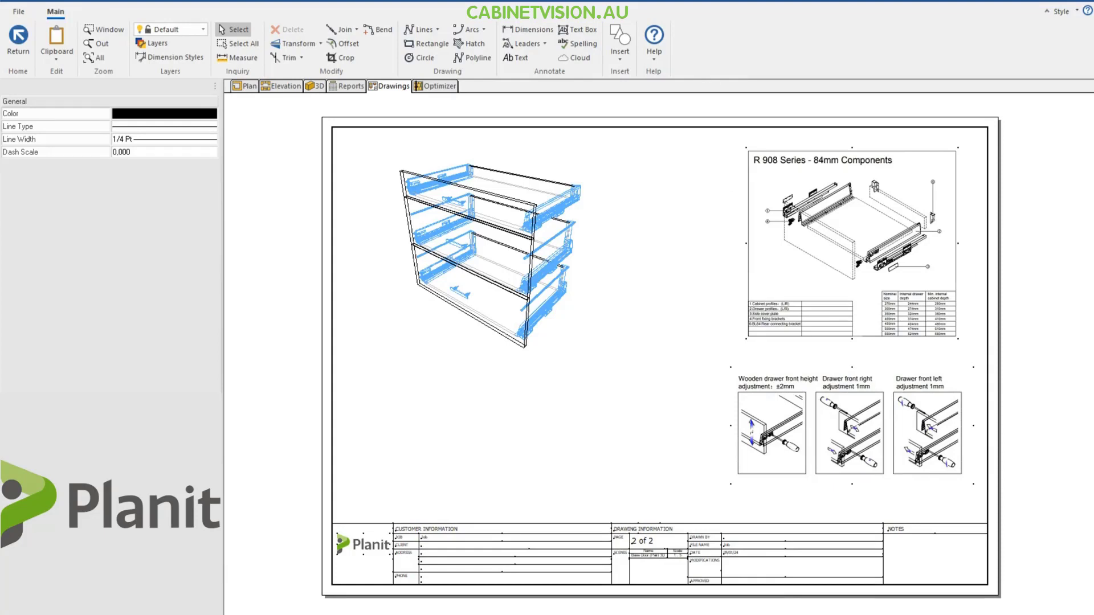
Step: Draw three separate rectangles in a row below the 3D drawer view, the first about 36 by 41.5 mm, and select the first
{"action": "left_click", "coordinate": [426, 44]}
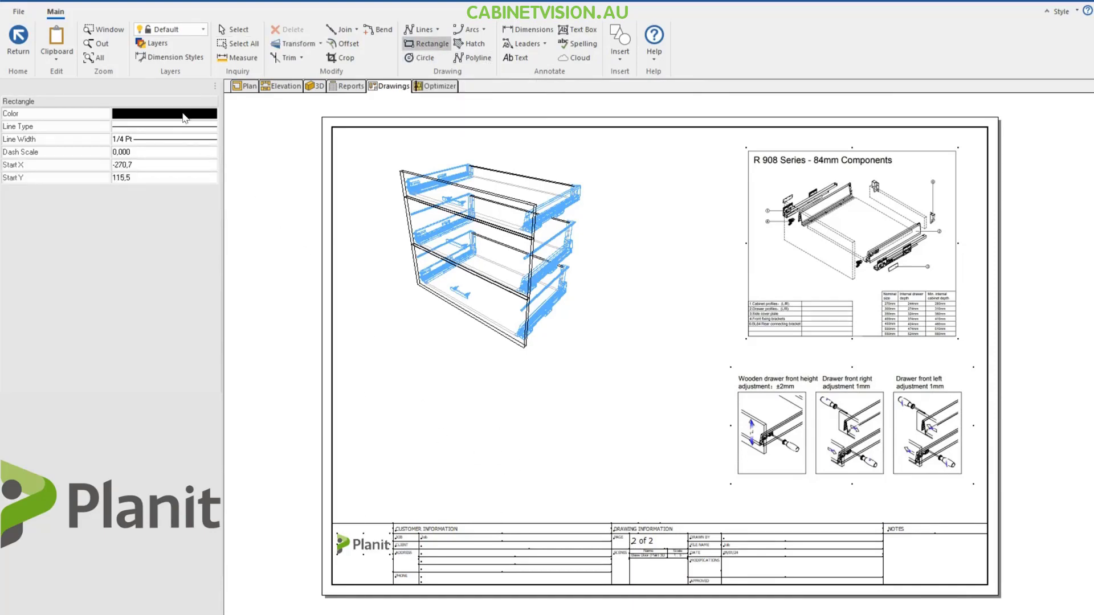
{"action": "left_click", "coordinate": [363, 401]}
{"action": "left_click", "coordinate": [421, 468]}
{"action": "left_click", "coordinate": [502, 401]}
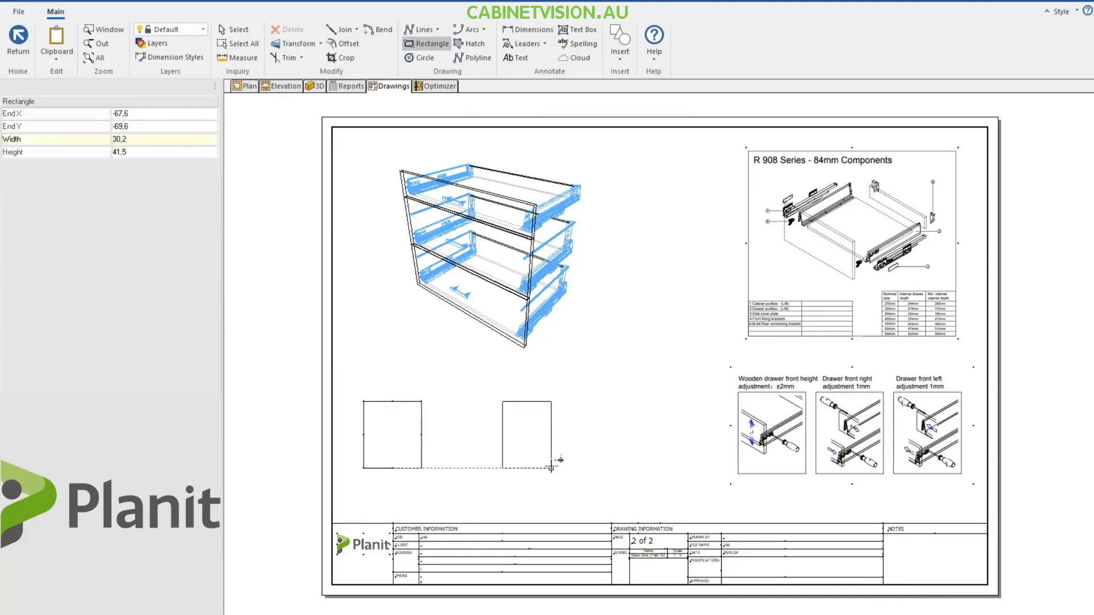
{"action": "left_click", "coordinate": [558, 468]}
{"action": "left_click", "coordinate": [629, 367]}
{"action": "left_click", "coordinate": [688, 468]}
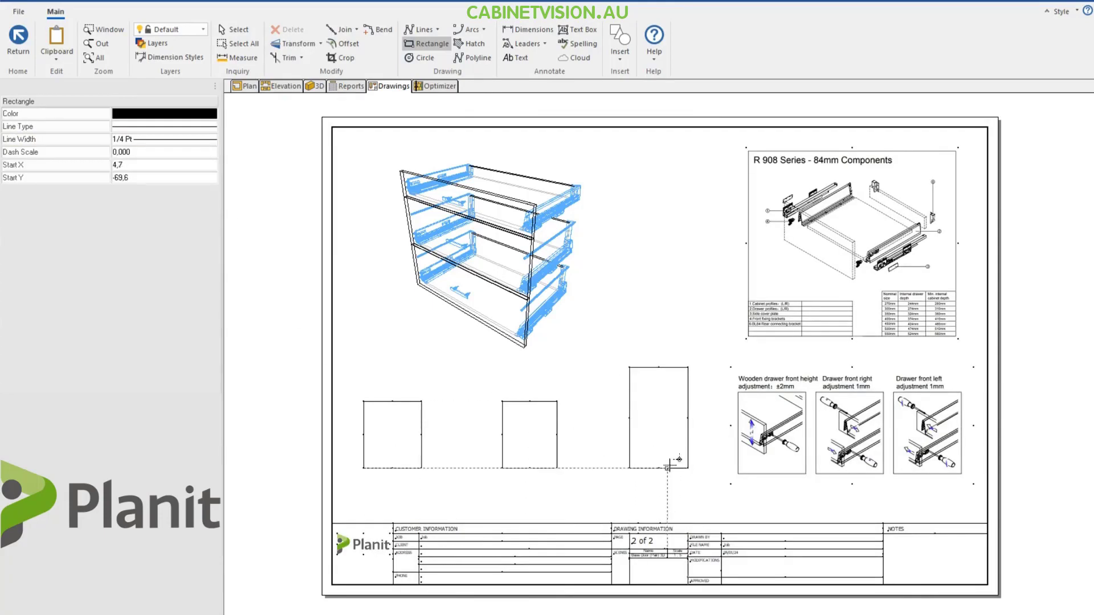
{"action": "left_click", "coordinate": [241, 33]}
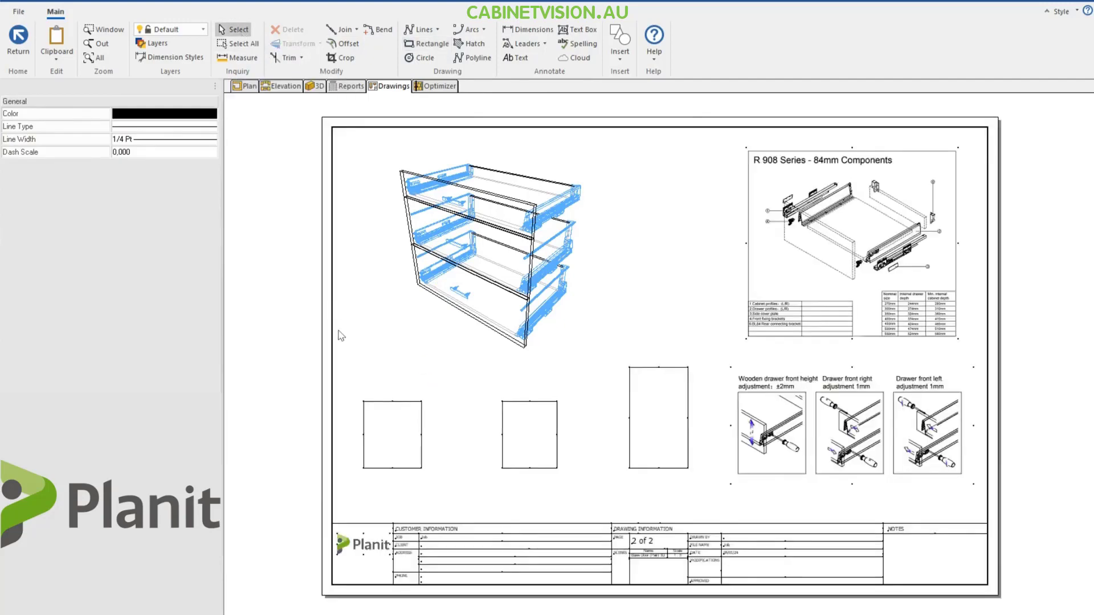
{"action": "left_click", "coordinate": [394, 402]}
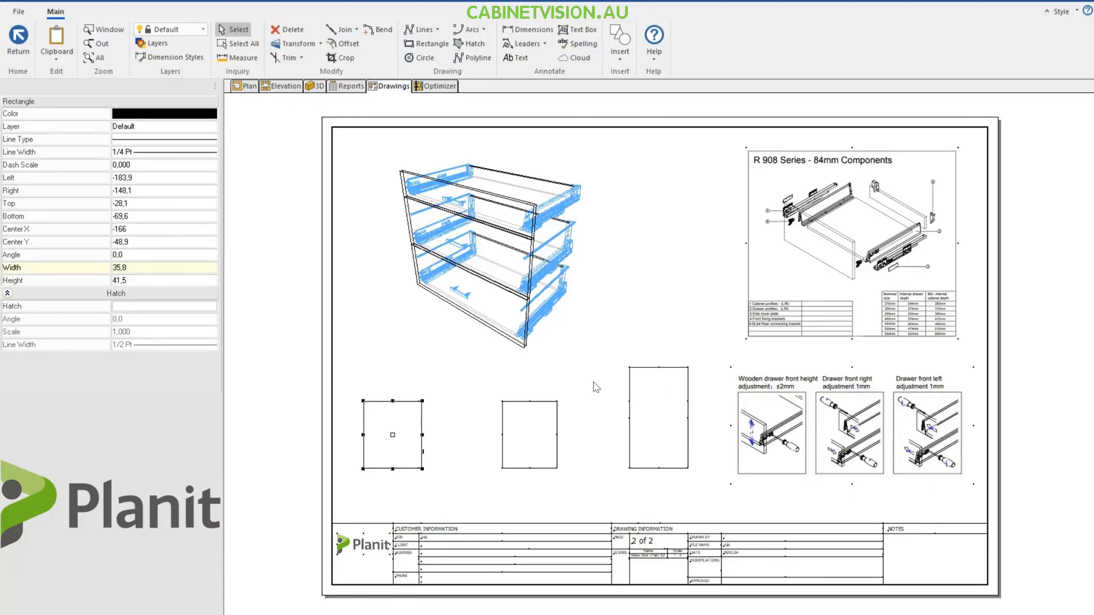
Step: Draw three rectangles in light red (RGB 255, 128, 128), two beside the 3D drawer view and one just below it
{"action": "left_click", "coordinate": [430, 49]}
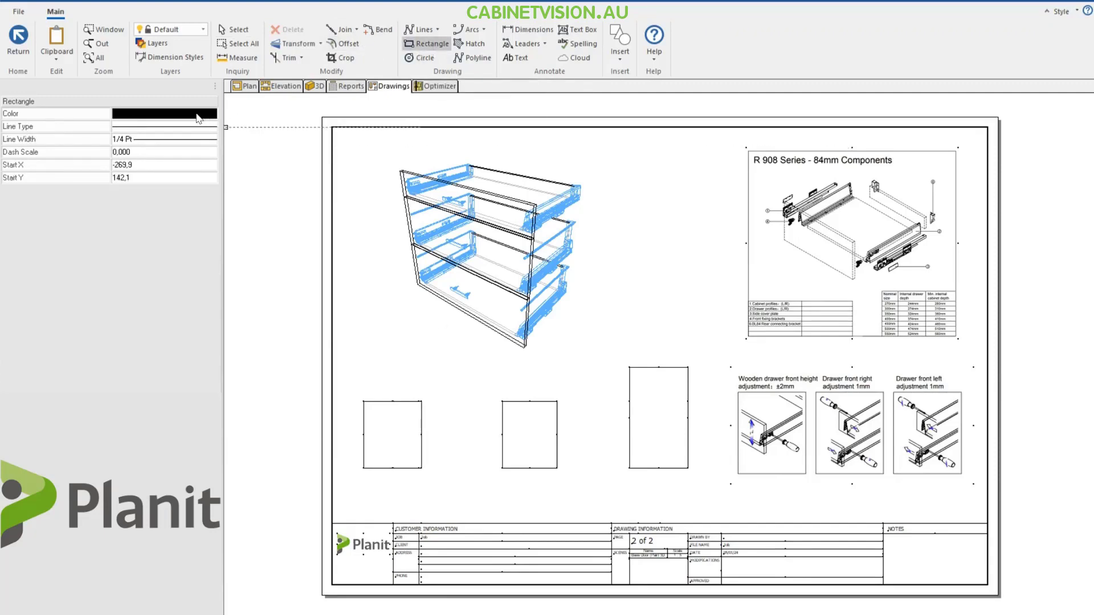
{"action": "left_click", "coordinate": [214, 115]}
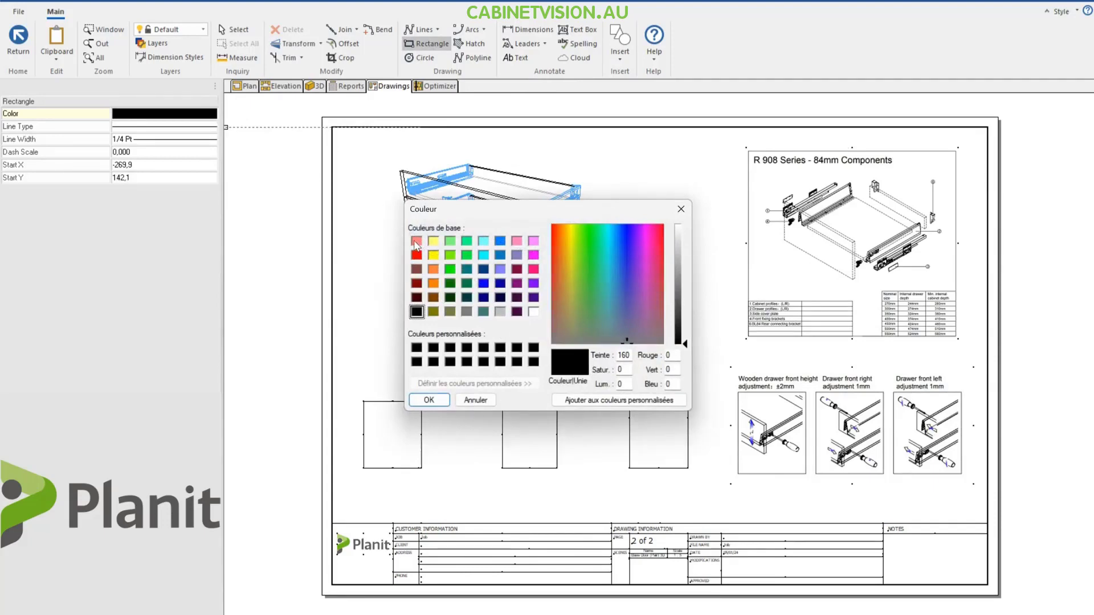
{"action": "left_click", "coordinate": [416, 242]}
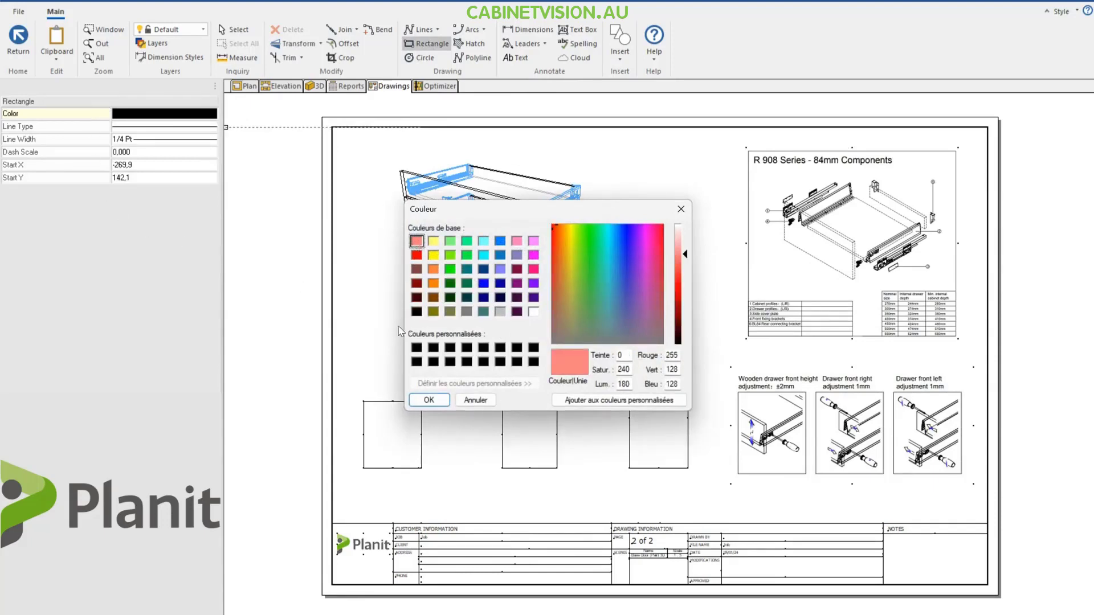
{"action": "left_click", "coordinate": [426, 401]}
{"action": "left_click", "coordinate": [613, 285]}
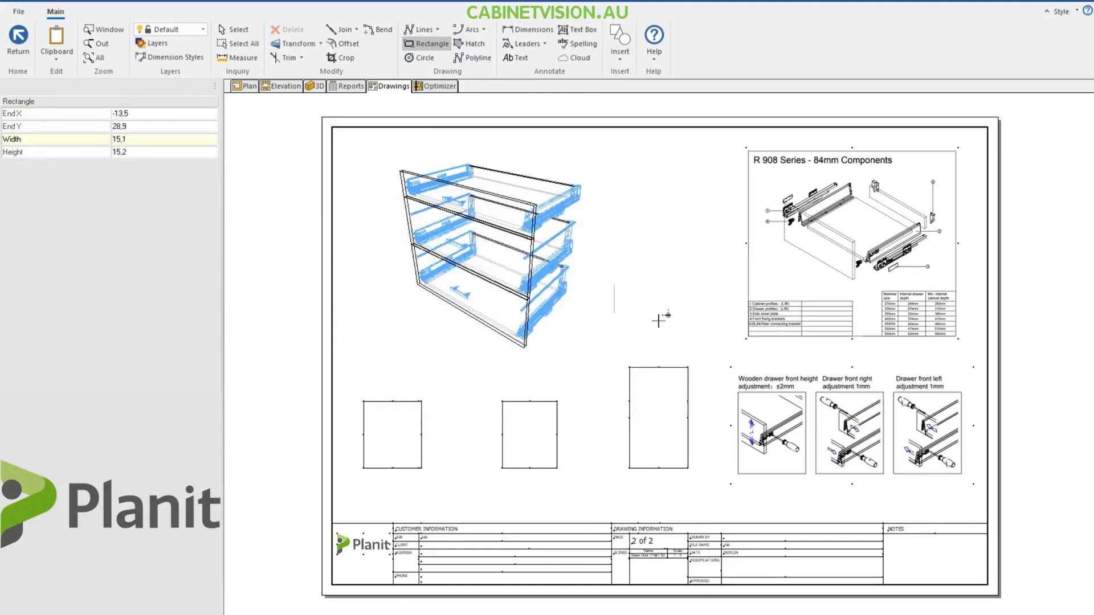
{"action": "left_click", "coordinate": [677, 340]}
{"action": "left_click", "coordinate": [629, 188]}
{"action": "left_click", "coordinate": [690, 244]}
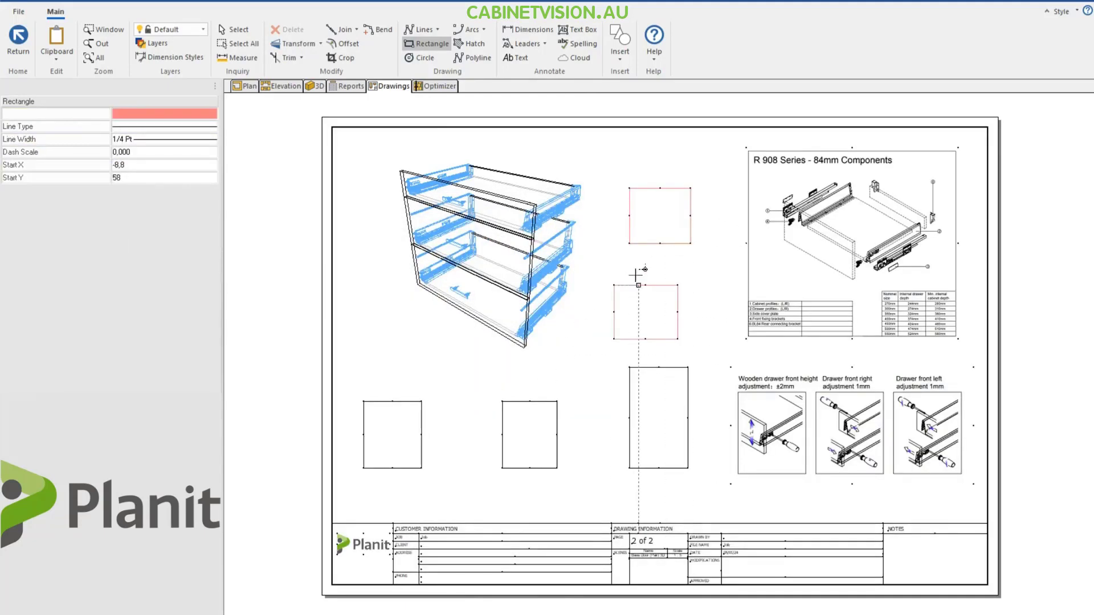
{"action": "left_click", "coordinate": [393, 356]}
{"action": "left_click", "coordinate": [457, 402]}
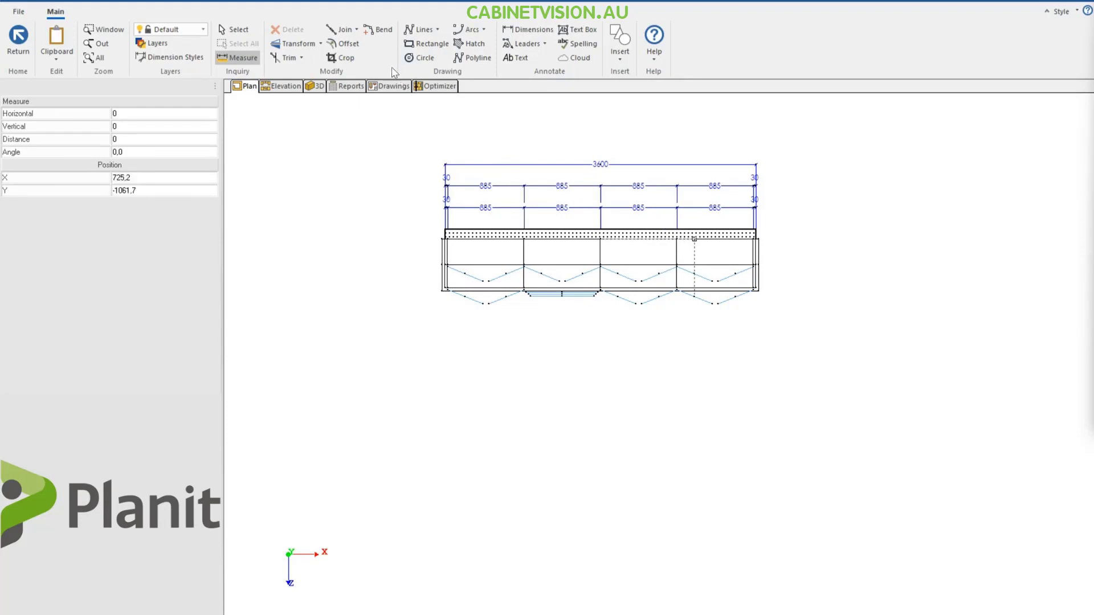
Step: Start a chained line at the cabinet run's front right corner in plan and draw a 1100 mm segment straight out from the front
{"action": "left_click", "coordinate": [437, 31]}
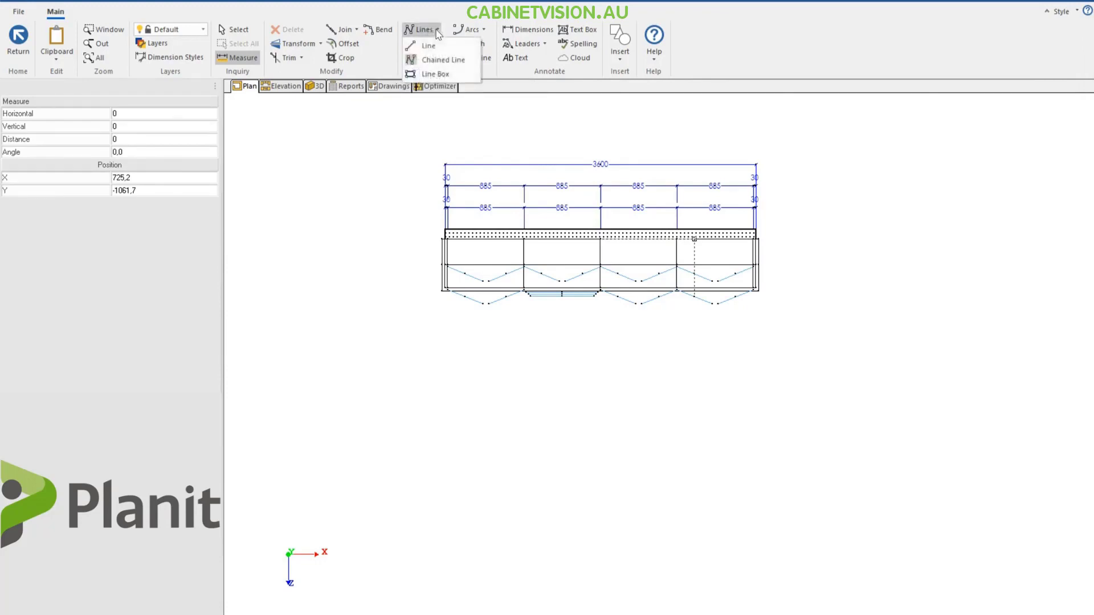
{"action": "left_click", "coordinate": [439, 63]}
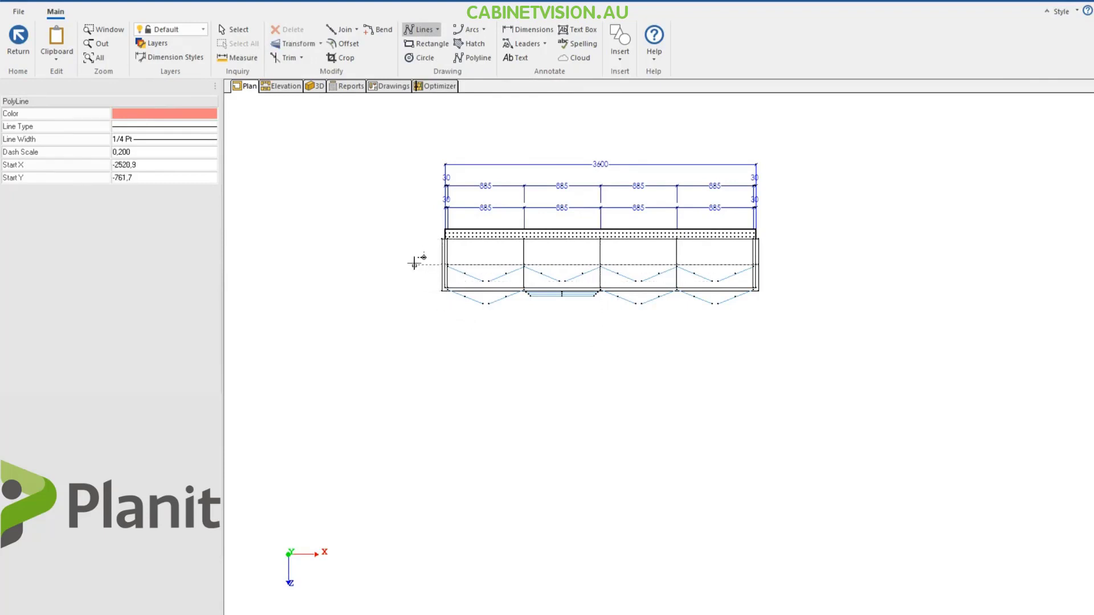
{"action": "middle_click_drag", "start_coordinate": [415, 260], "coordinate": [446, 317]}
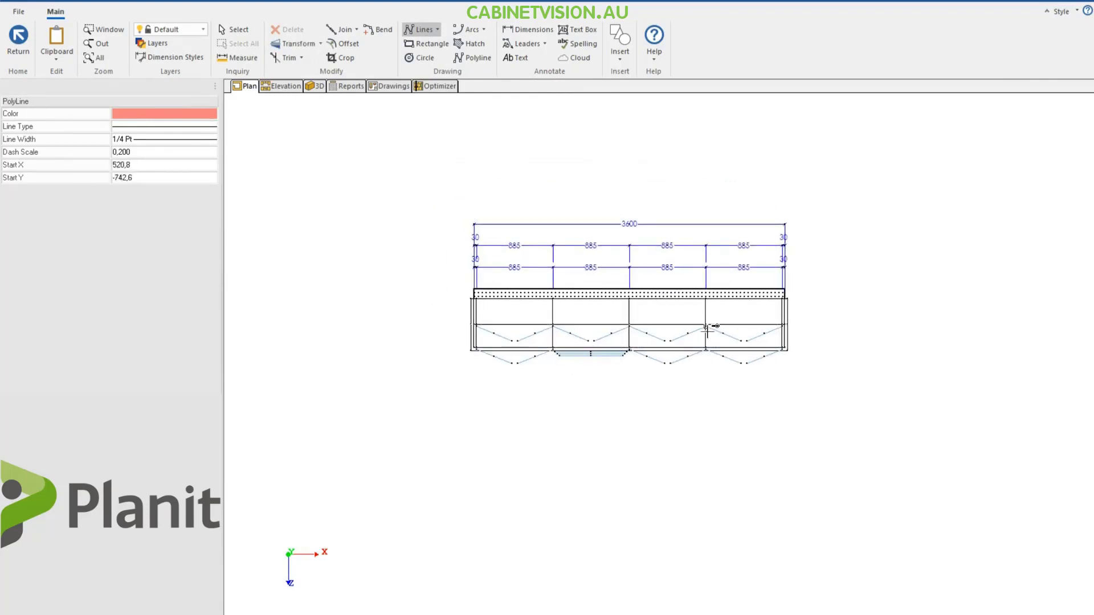
{"action": "scroll", "coordinate": [808, 317], "scroll_direction": "up", "scroll_amount": 4}
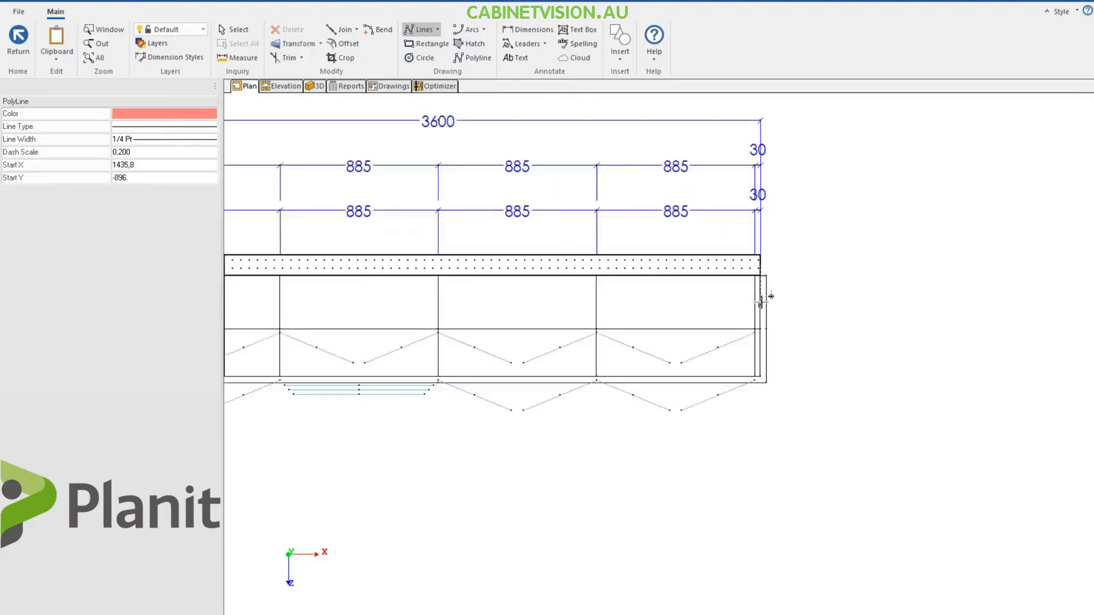
{"action": "left_click", "coordinate": [767, 382]}
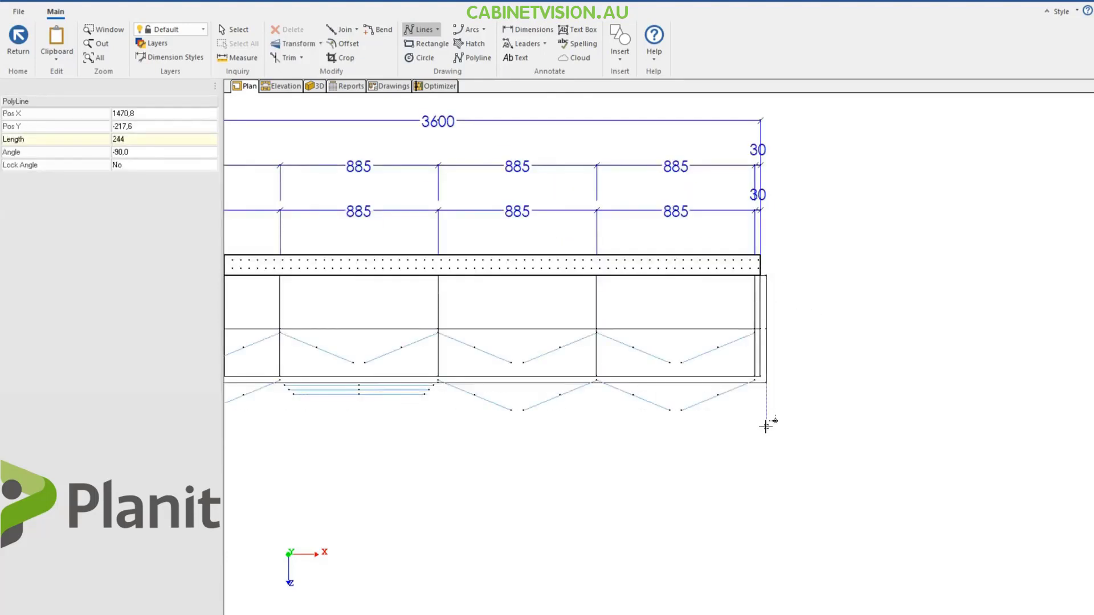
{"action": "key", "text": "Tab"}
{"action": "key", "text": "Tab"}
{"action": "key", "text": "Tab"}
{"action": "key", "text": "Tab"}
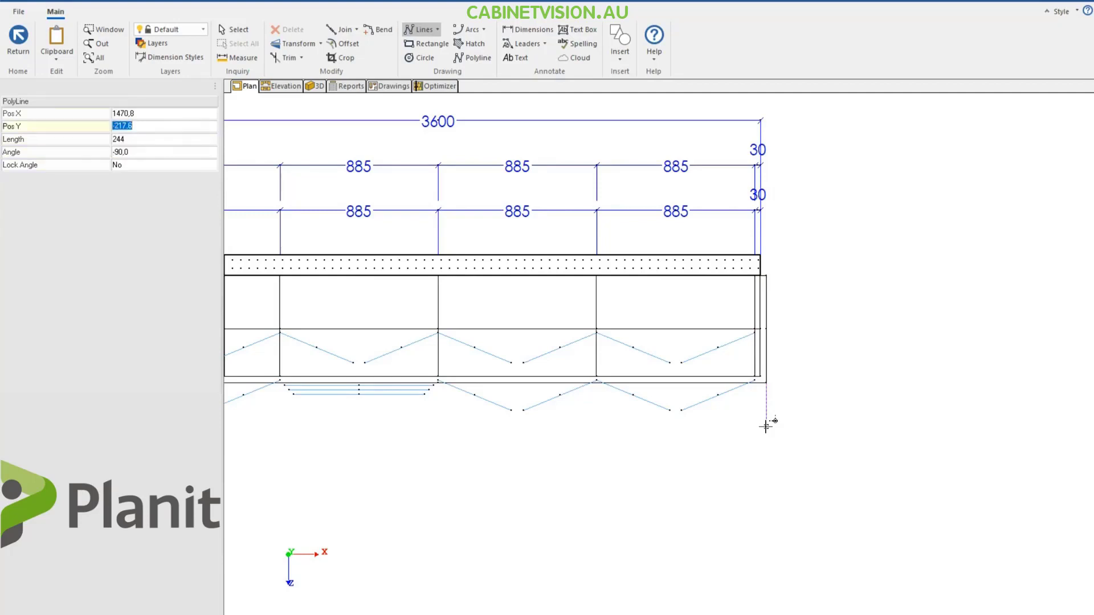
{"action": "key", "text": "Tab"}
{"action": "type", "text": "11"}
{"action": "key", "text": "Return"}
Step: Continue the chained line with a 600 mm segment in the same direction and a segment about 2644 mm long parallel to the cabinet run
{"action": "middle_click_drag", "start_coordinate": [727, 531], "coordinate": [693, 339]}
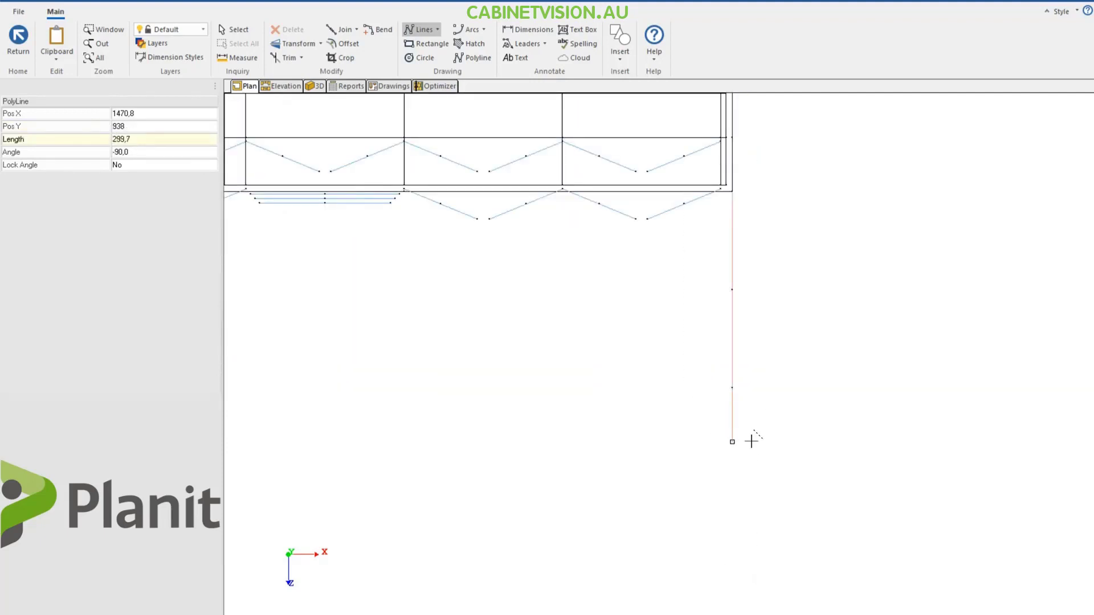
{"action": "key", "text": "Tab"}
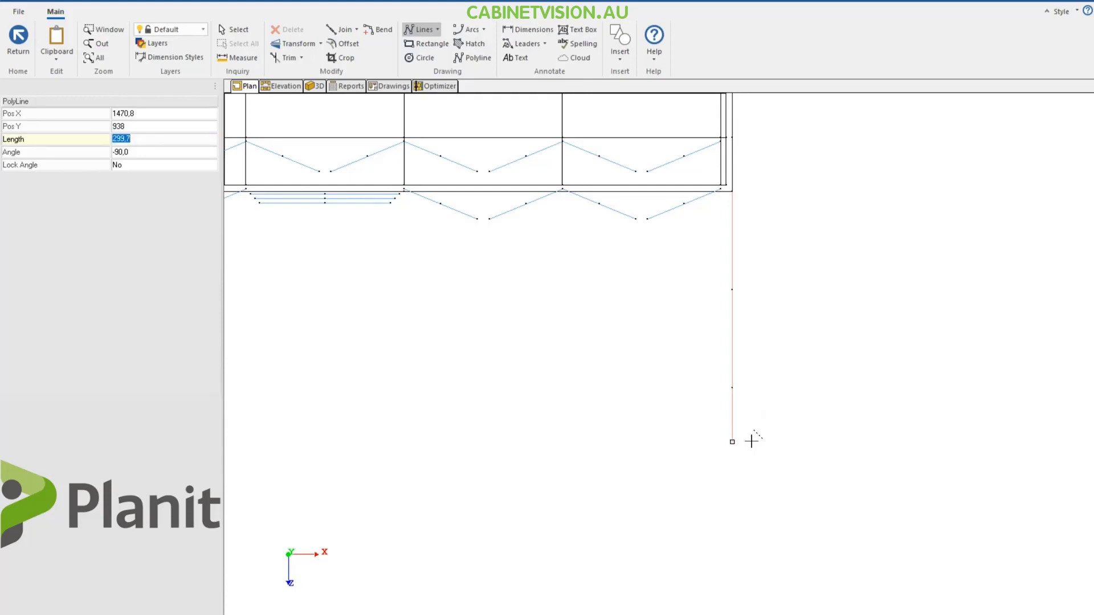
{"action": "key", "text": "Tab"}
{"action": "key", "text": "Tab"}
{"action": "key", "text": "Tab"}
{"action": "key", "text": "Tab"}
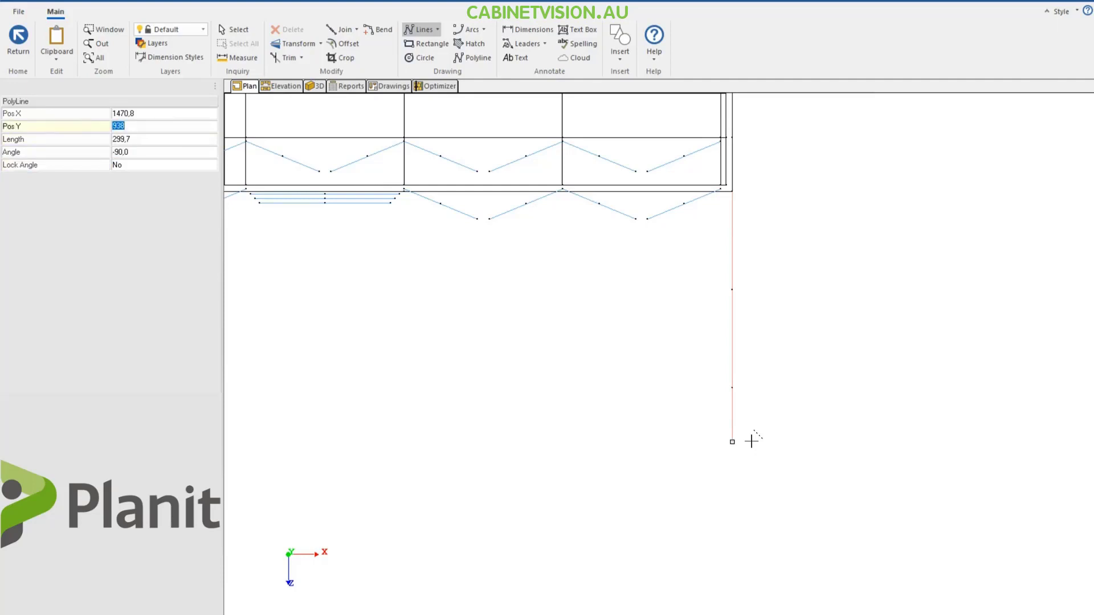
{"action": "key", "text": "Tab"}
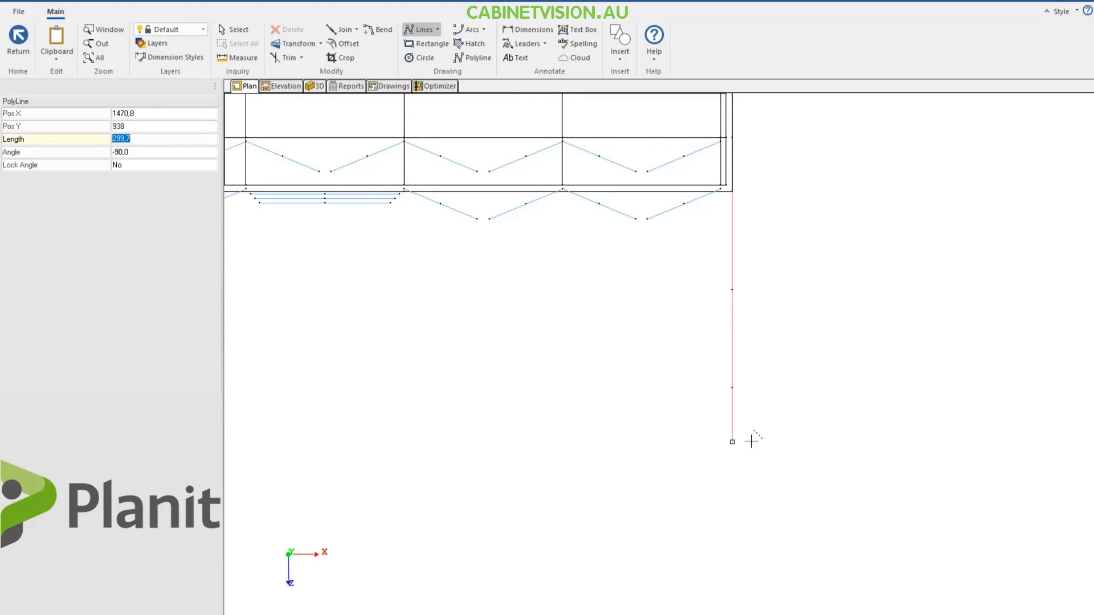
{"action": "type", "text": "6"}
{"action": "key", "text": "Return"}
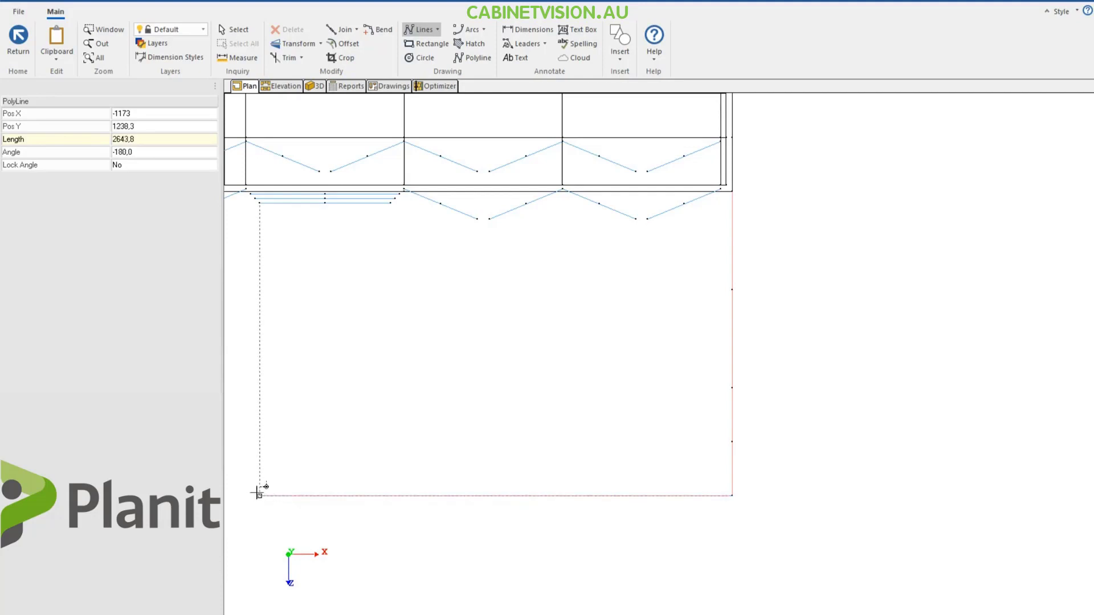
{"action": "left_click", "coordinate": [258, 493]}
{"action": "scroll", "coordinate": [416, 434], "scroll_direction": "down", "scroll_amount": 3}
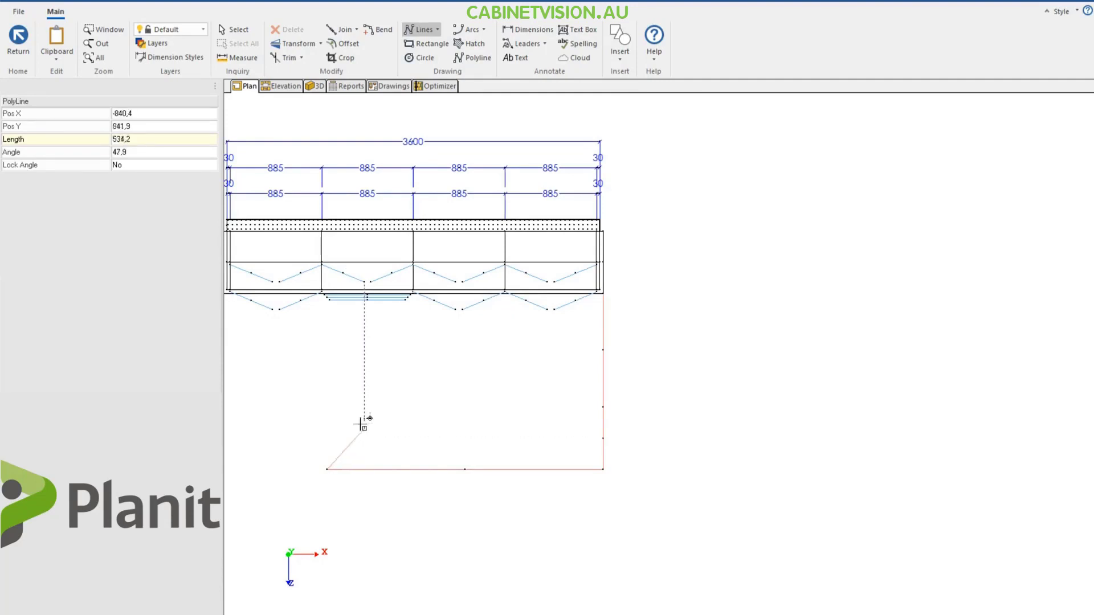
Step: Switch to the wall elevation, open the rightmost double-door base cabinet for editing, and enter CAD mode in its face view
{"action": "left_click", "coordinate": [287, 87]}
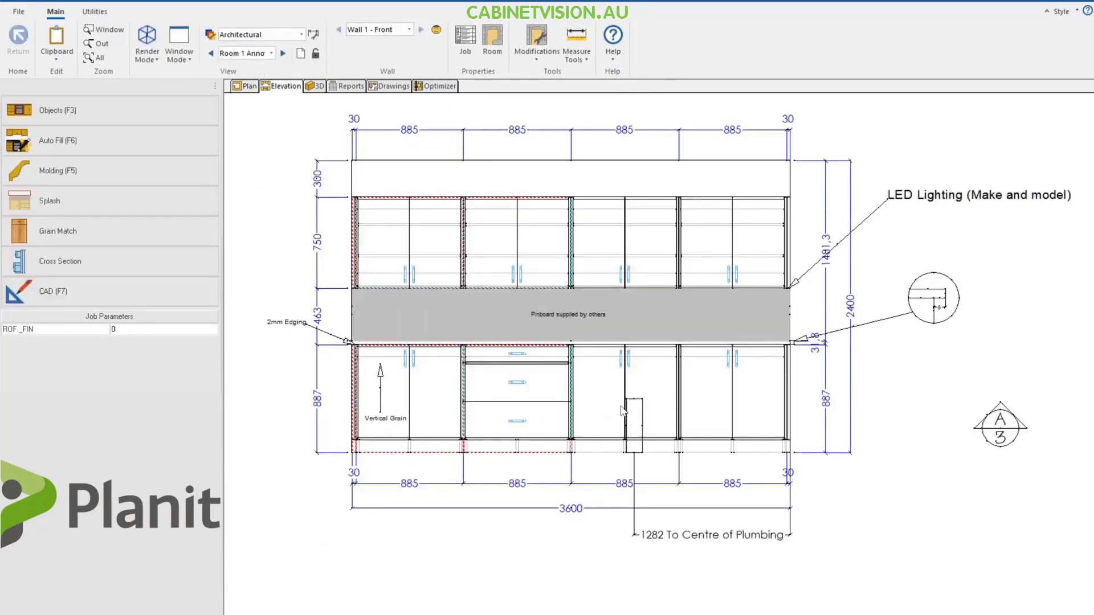
{"action": "double_click", "coordinate": [748, 395]}
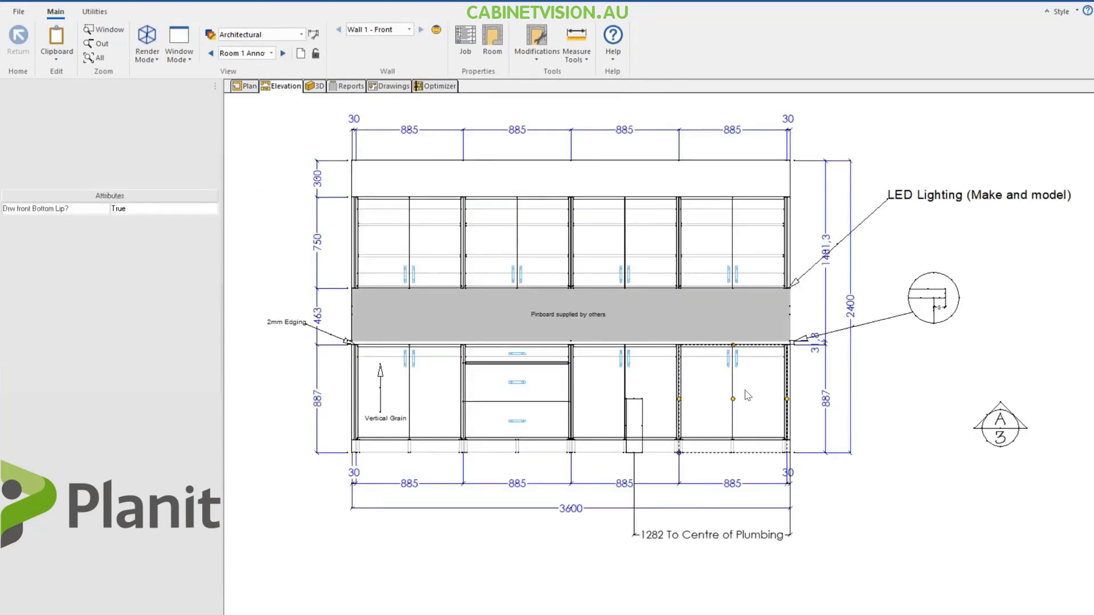
{"action": "left_click", "coordinate": [291, 87]}
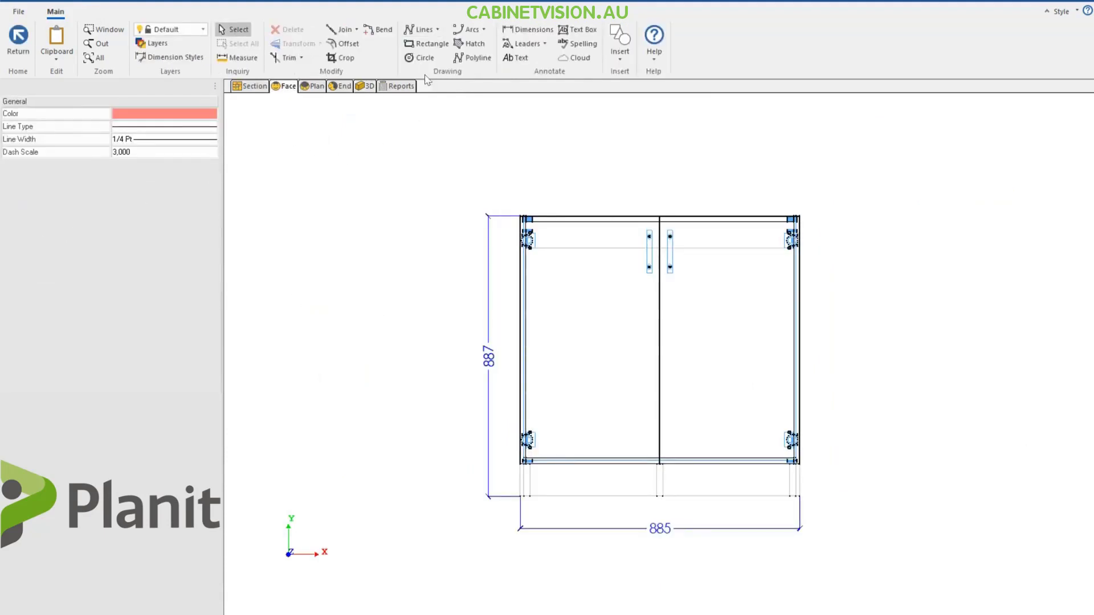
Step: Draw a circle on the cabinet's left door, then leave CAD mode and return to the room elevation
{"action": "left_click", "coordinate": [420, 58]}
{"action": "left_click", "coordinate": [597, 336]}
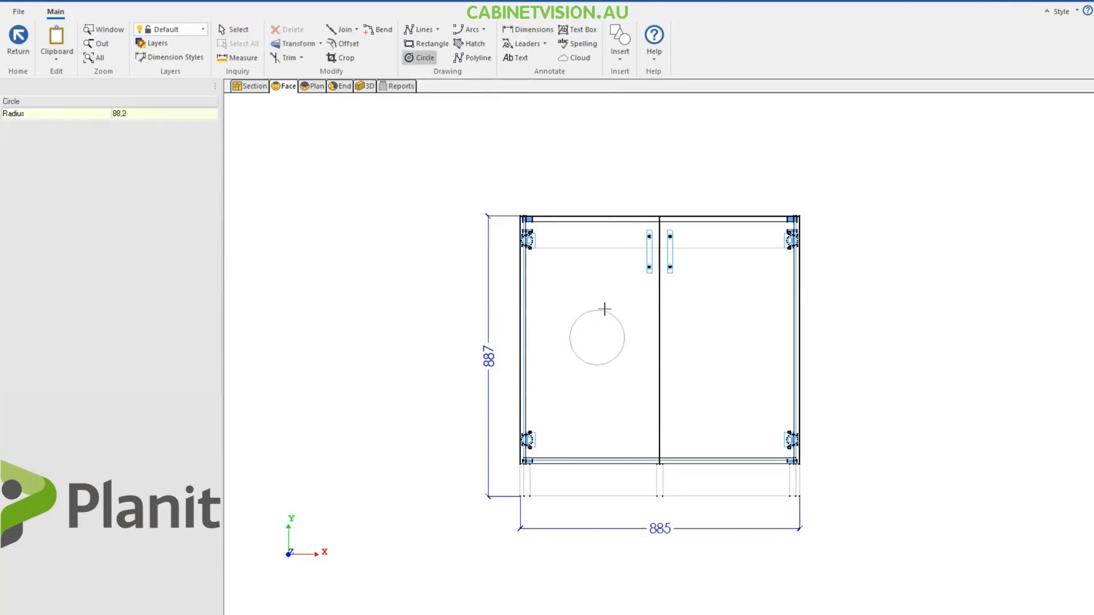
{"action": "left_click", "coordinate": [598, 300]}
{"action": "left_click", "coordinate": [22, 52]}
{"action": "left_click", "coordinate": [23, 54]}
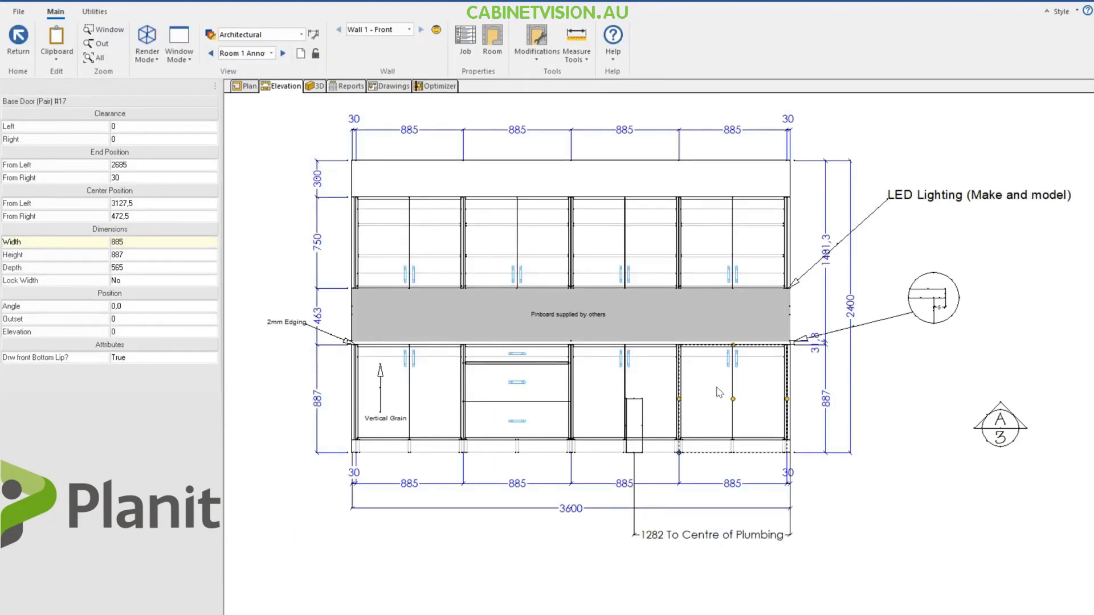
Step: Enable Show Plan CAD and Show Elevation CAD in the assembly properties of the rightmost base cabinet
{"action": "right_click", "coordinate": [665, 381]}
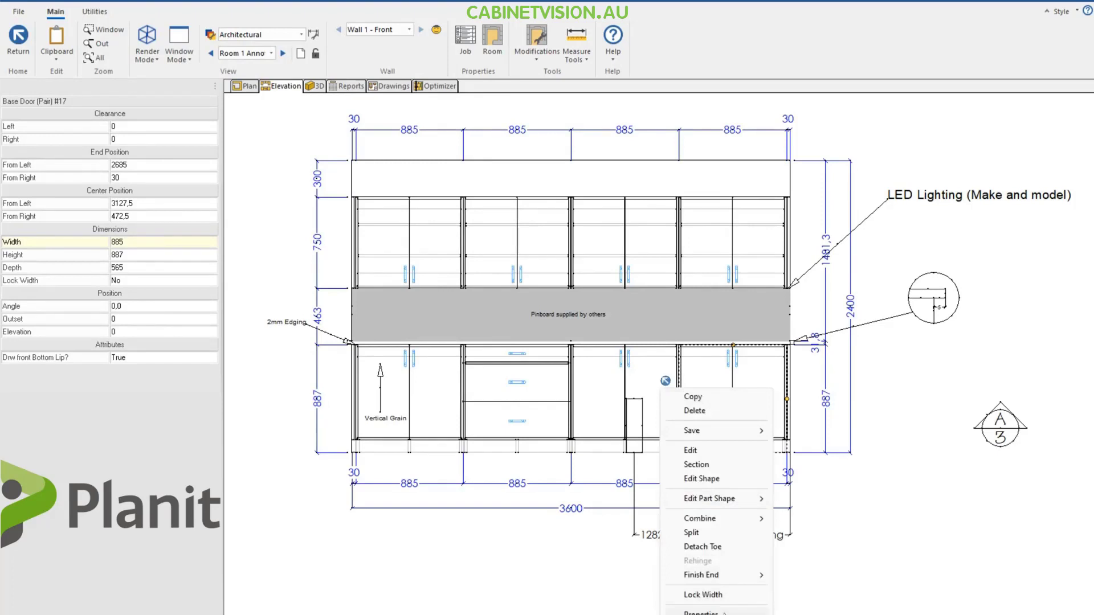
{"action": "left_click", "coordinate": [700, 612]}
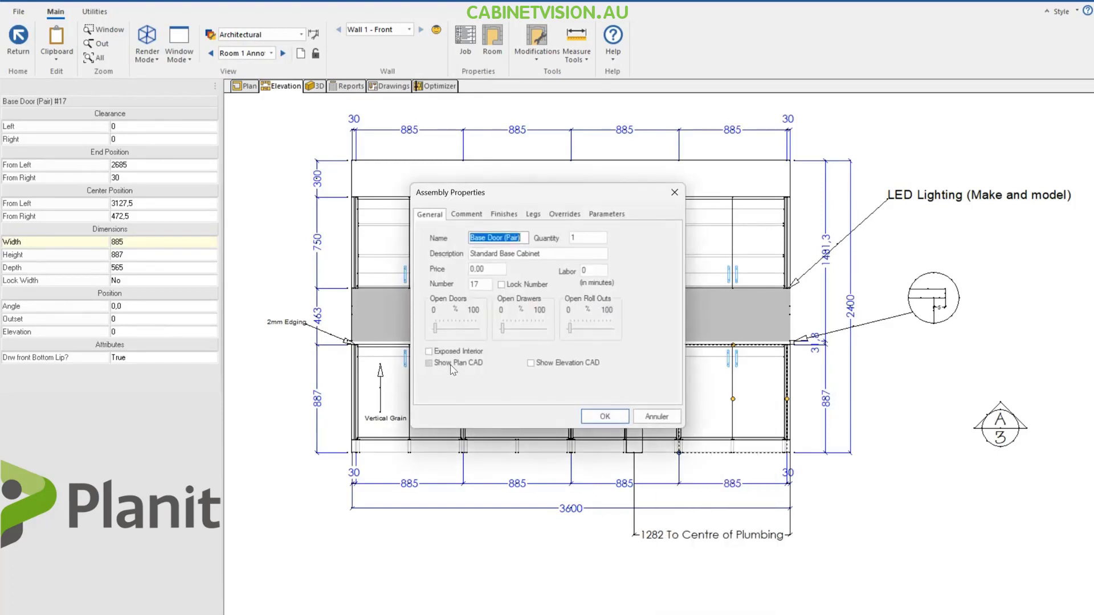
{"action": "left_click", "coordinate": [450, 366]}
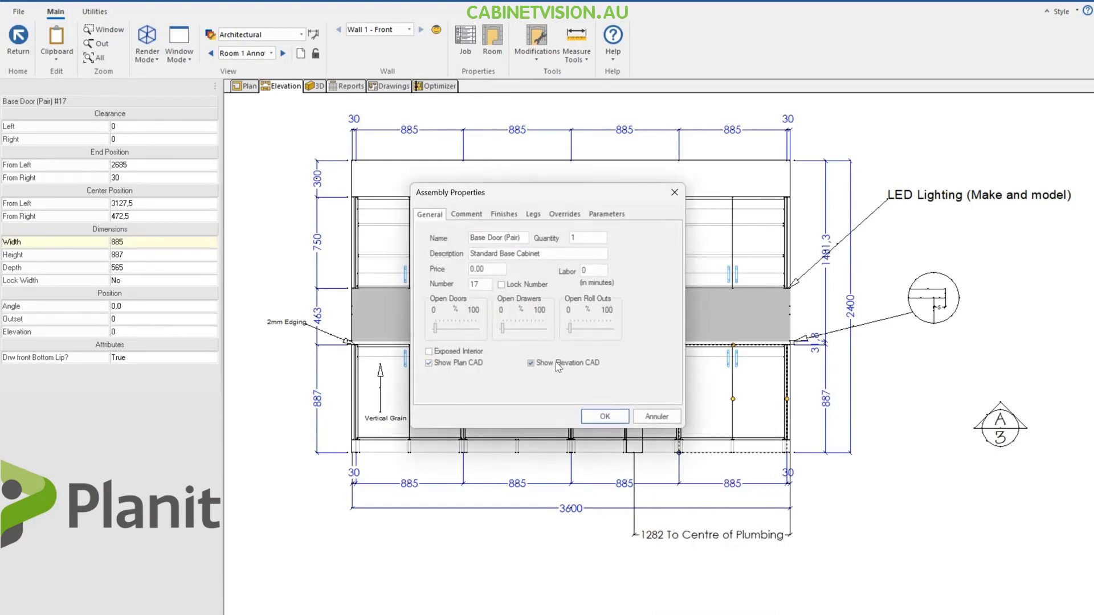
{"action": "left_click", "coordinate": [605, 416]}
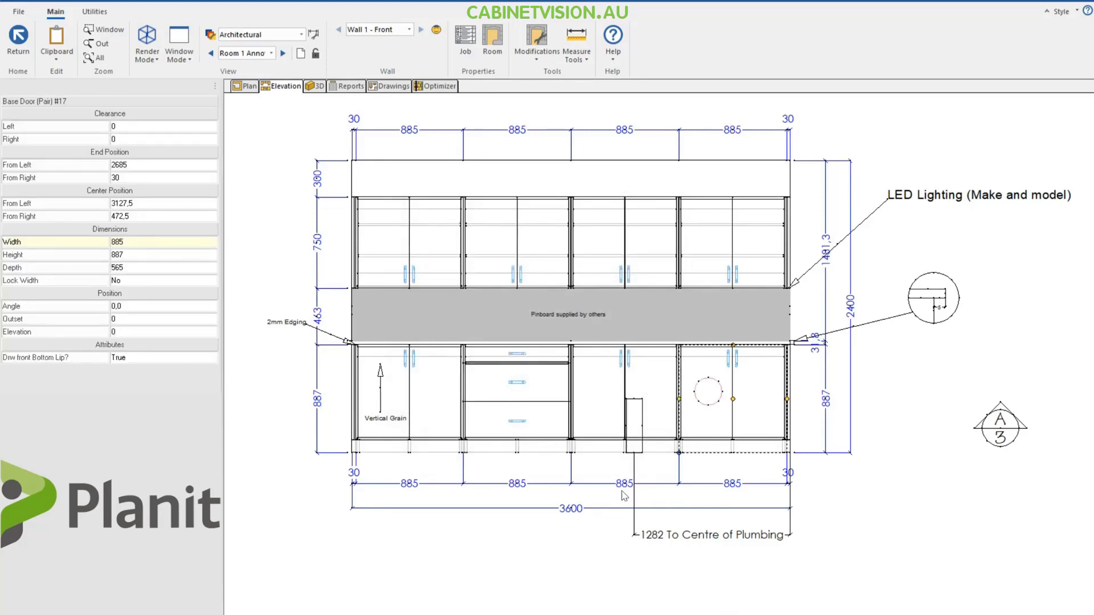